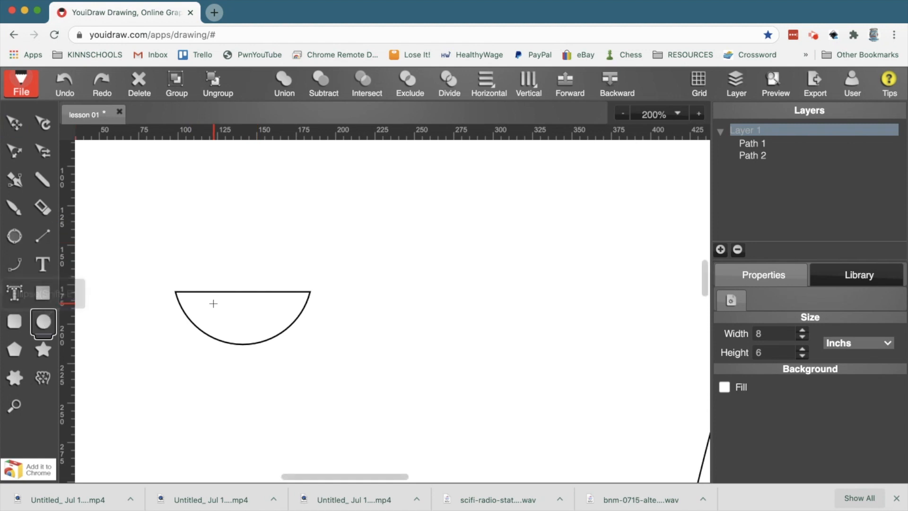
- Draw a narrow ellipse pupil about 0.12 by 0.35 inch inside the half-circle and centre the two shapes horizontally
drag(227, 291, 246, 344)
drag(108, 216, 348, 358)
click(499, 95)
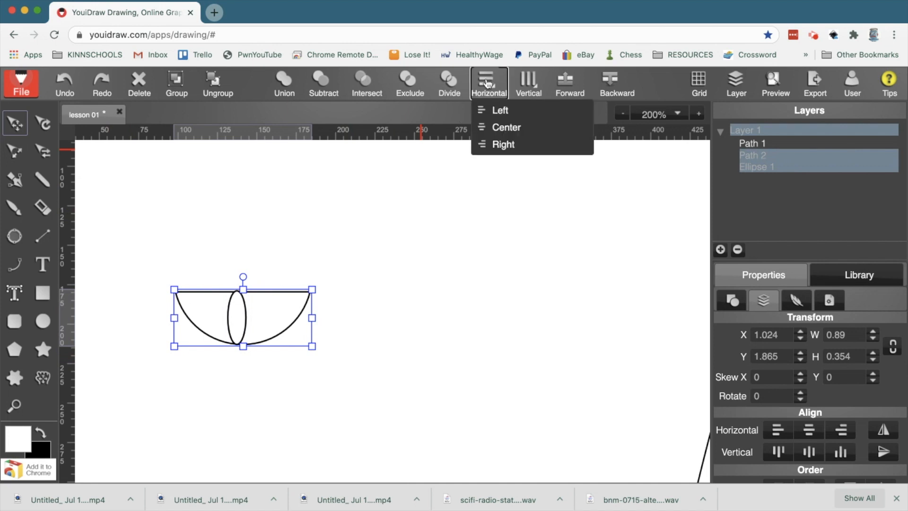
click(506, 128)
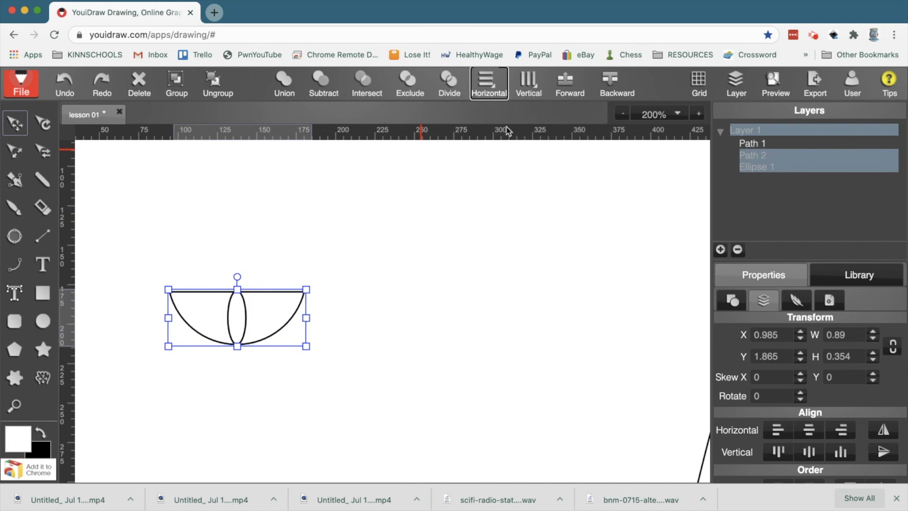
click(208, 215)
- Fill the narrow pupil ellipse with near-black solid colour 050404
click(234, 320)
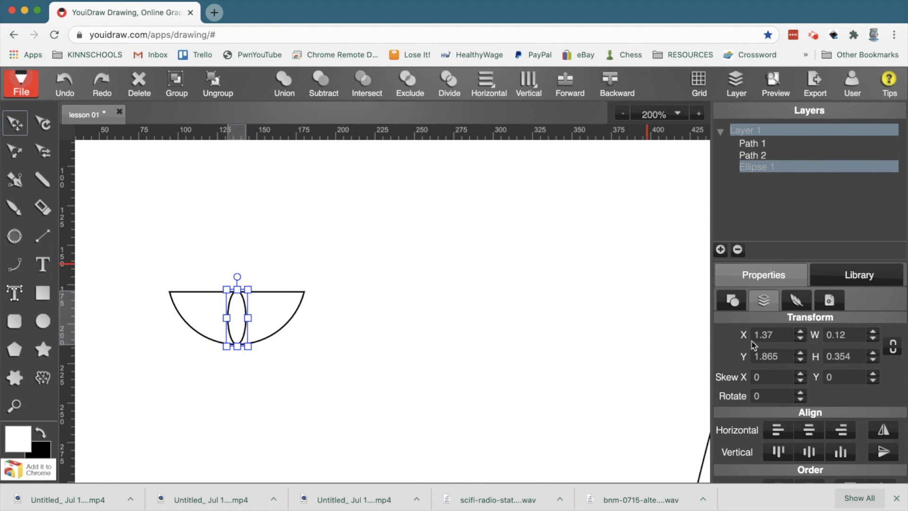
click(731, 299)
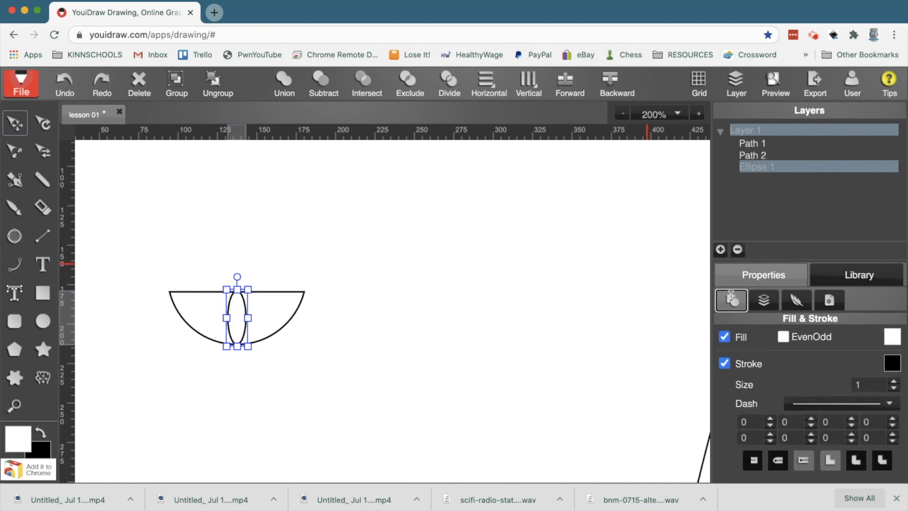
click(892, 337)
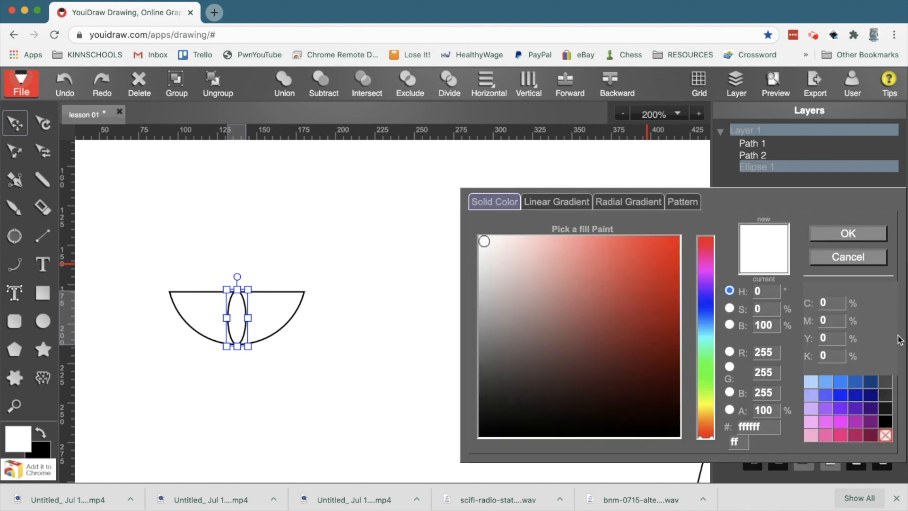
click(483, 432)
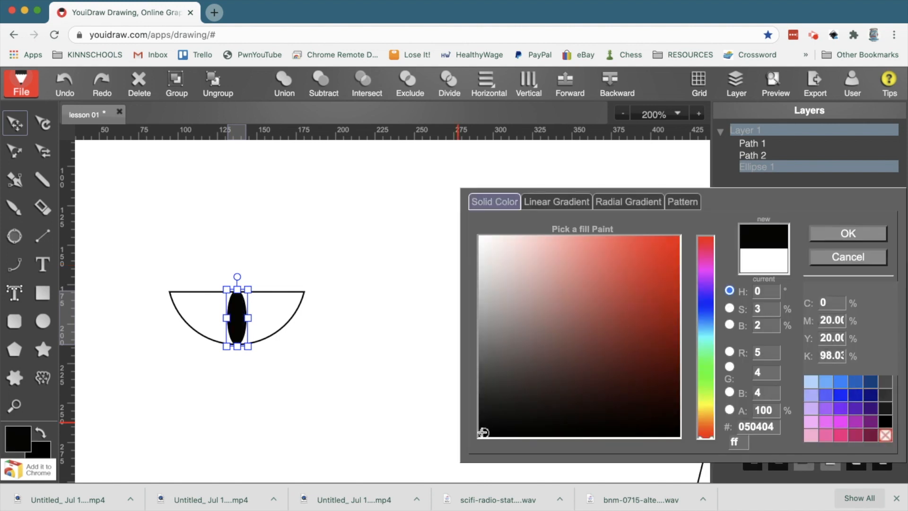
click(818, 240)
- Try moving the half-circle and the pupil separately, undoing each move
drag(195, 303, 198, 338)
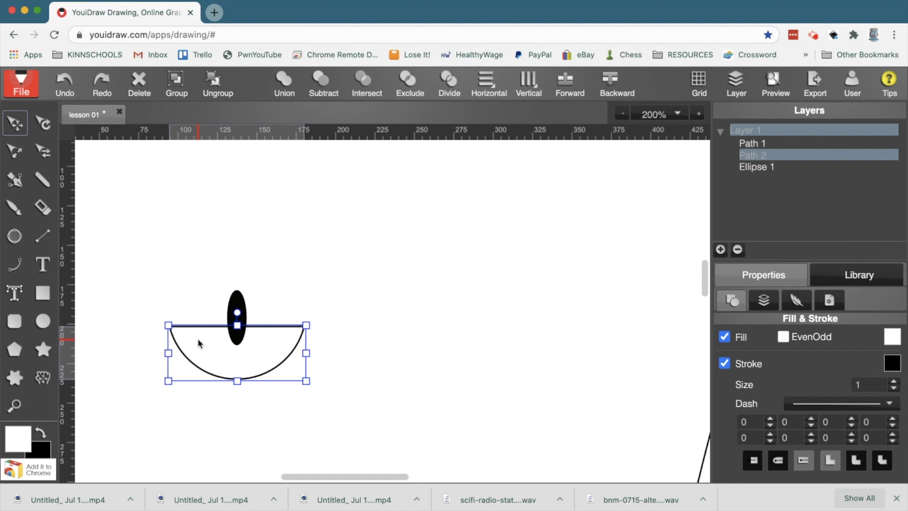
key(super+z)
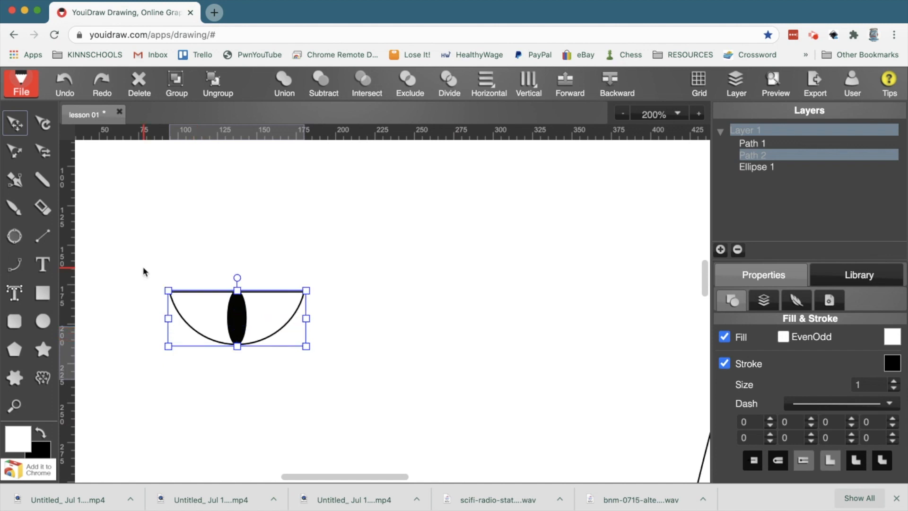
click(236, 325)
drag(237, 324, 279, 394)
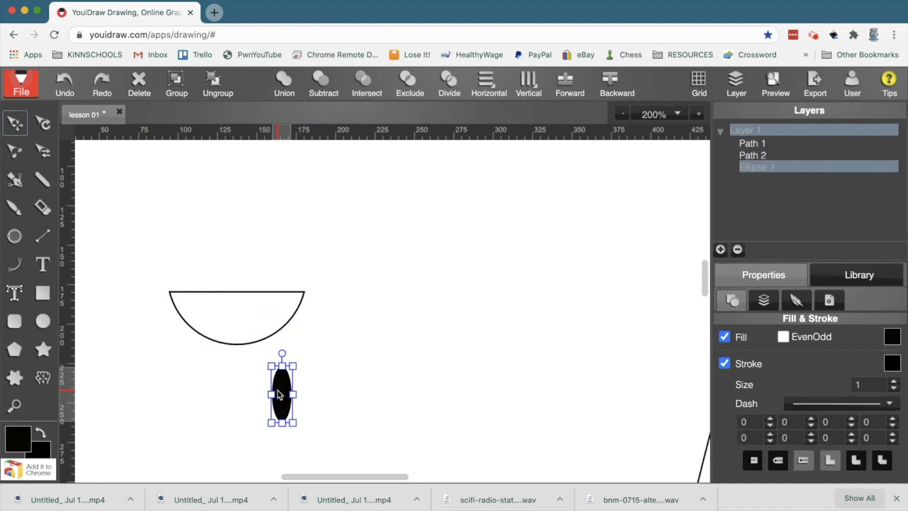
key(super+z)
- Group the half-circle and its pupil into one eye and move the eye slightly upward
mouse_move(132, 210)
mouse_down()
mouse_move(213, 257)
mouse_move(322, 375)
mouse_up()
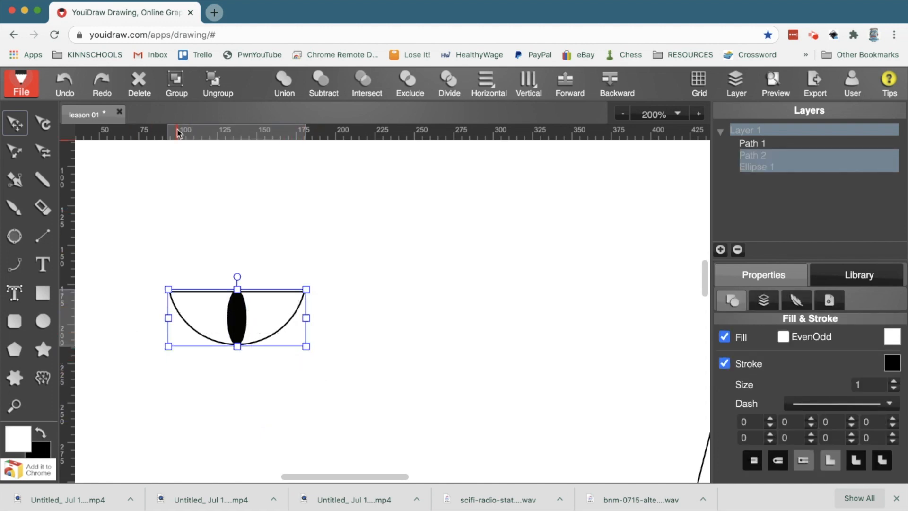
click(176, 84)
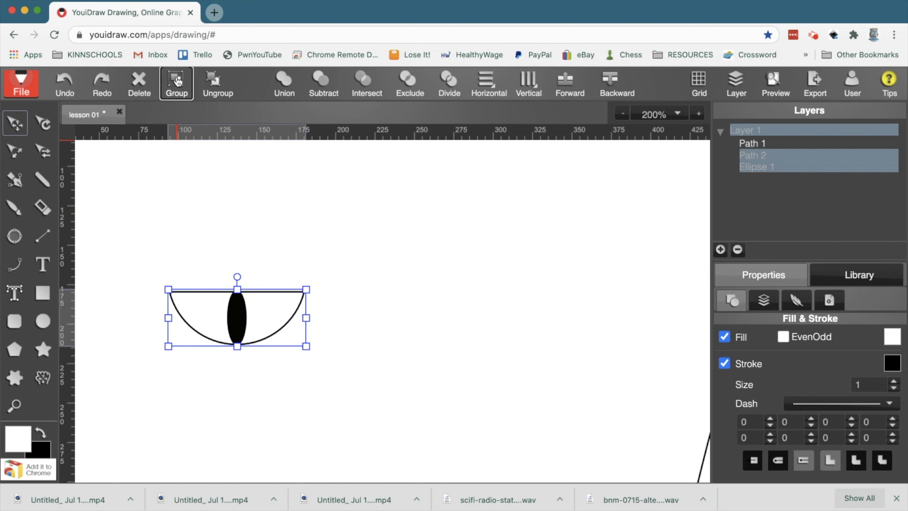
click(168, 232)
drag(188, 299, 212, 275)
click(166, 325)
click(238, 382)
click(186, 319)
click(225, 295)
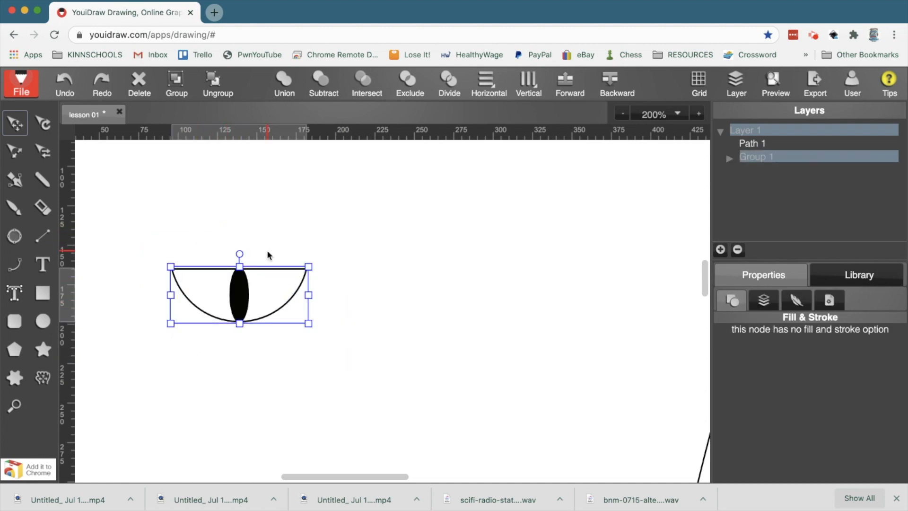
- Duplicate the eye and place the copy level with the original, just to its right
key(ctrl+d)
drag(208, 293, 349, 280)
click(150, 200)
- Group the two eyes together and move the pair toward the upper left of the canvas
drag(150, 200, 383, 331)
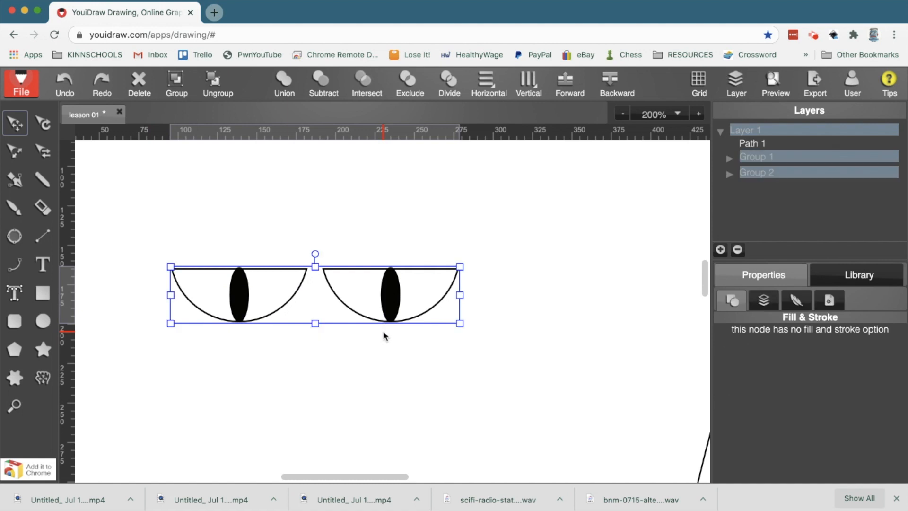
click(180, 81)
drag(219, 296, 181, 218)
- Draw a rounded rectangle muzzle about 0.94 inch wide between the pupils and a circle overlapping its lower edge
click(14, 321)
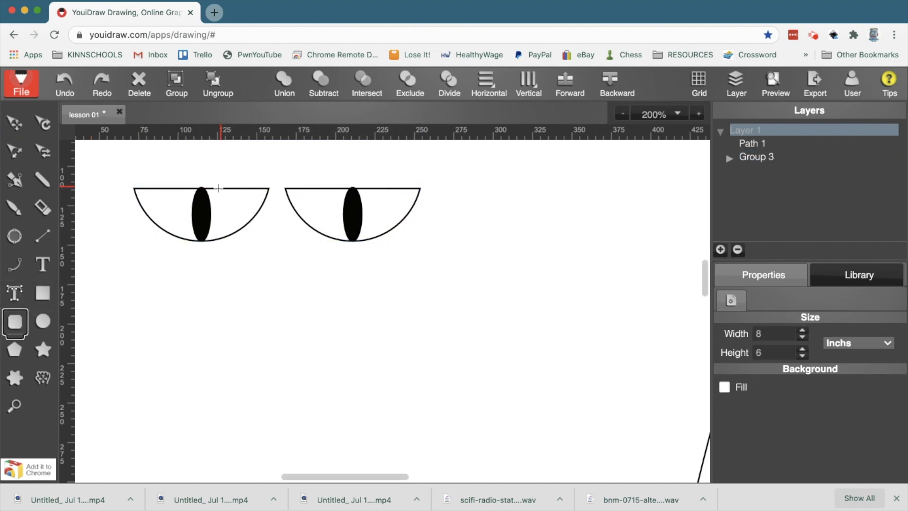
drag(206, 191, 348, 277)
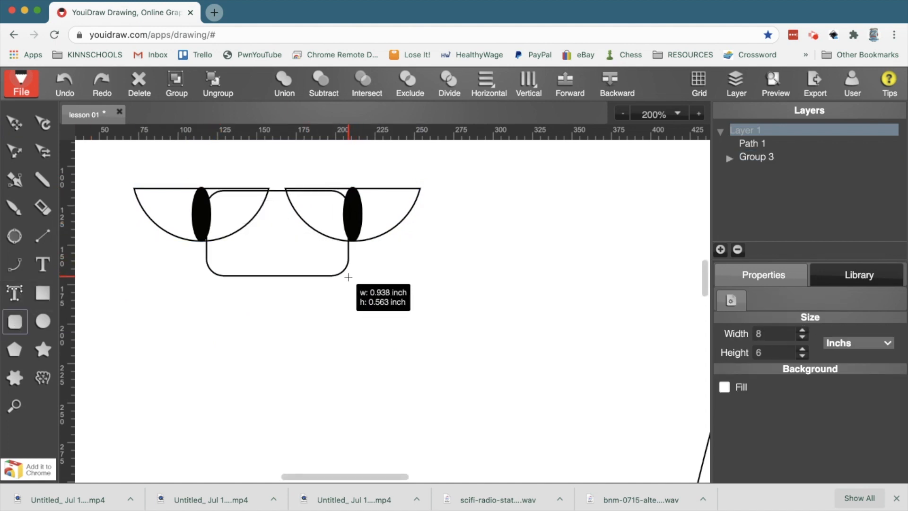
drag(348, 276, 349, 281)
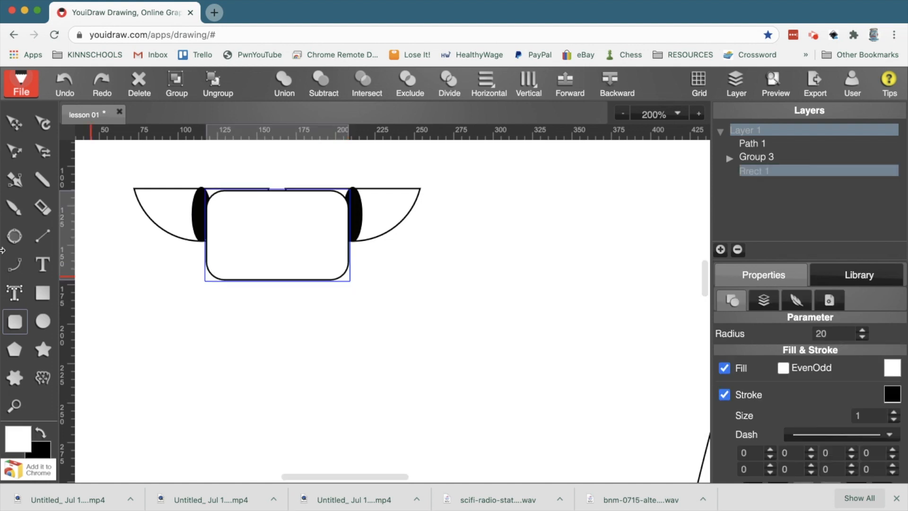
click(44, 323)
drag(236, 213, 329, 310)
- Align the eyes, rounded rectangle and circle on their horizontal centres
mouse_move(102, 151)
mouse_down()
mouse_move(415, 345)
mouse_move(459, 360)
mouse_up()
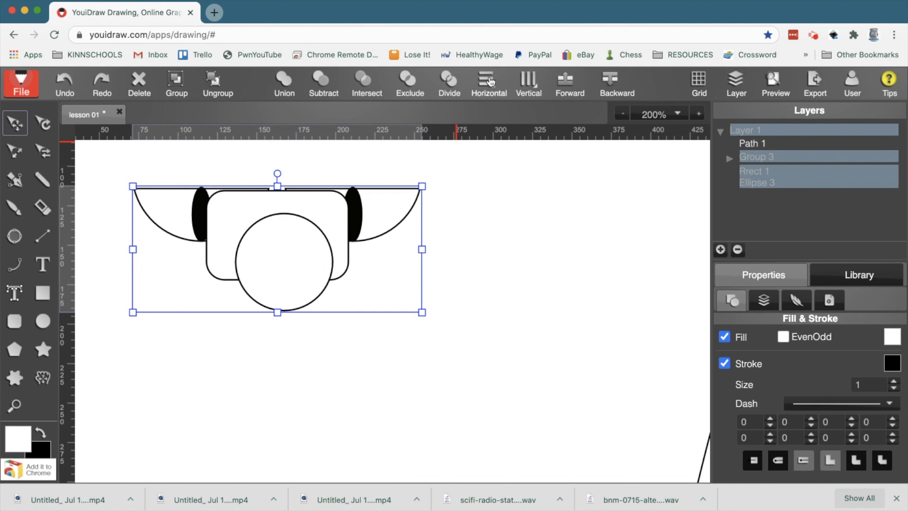
click(491, 82)
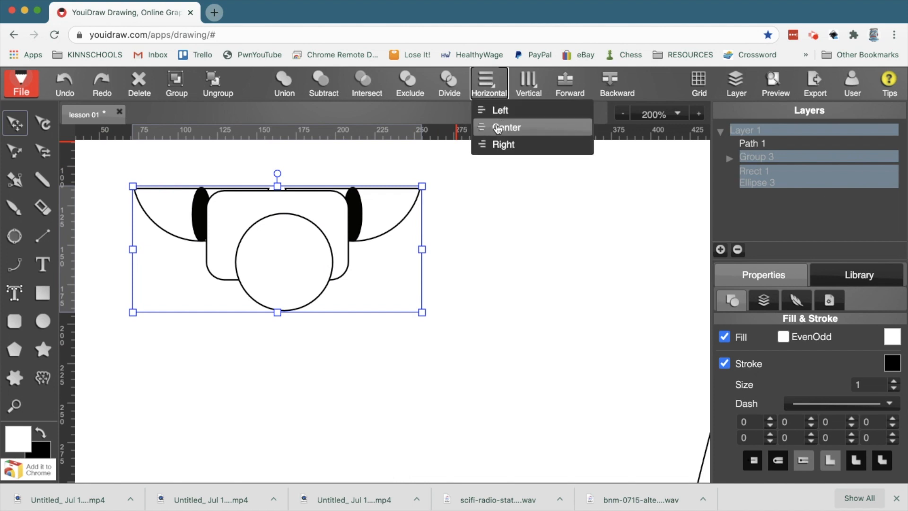
click(497, 128)
click(174, 260)
- Send the circle behind the rounded rectangle and bring the pair of eyes in front of both shapes
click(288, 298)
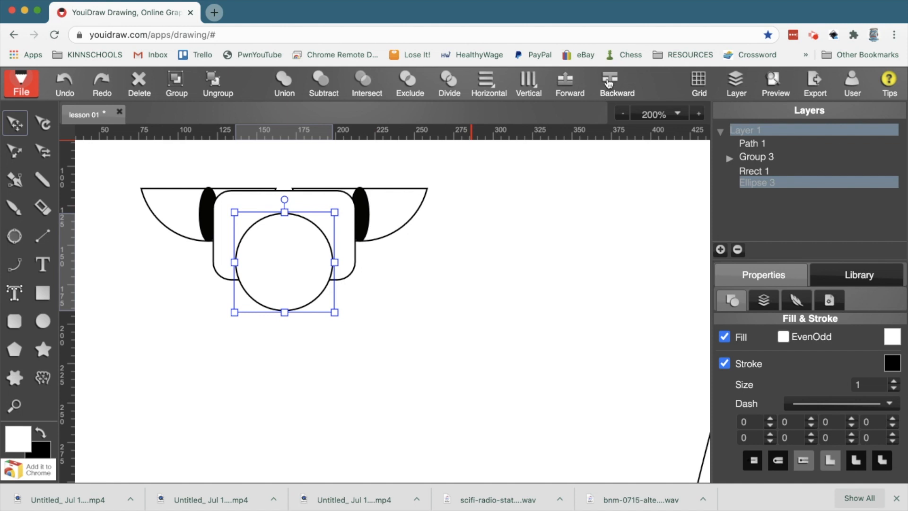
click(609, 84)
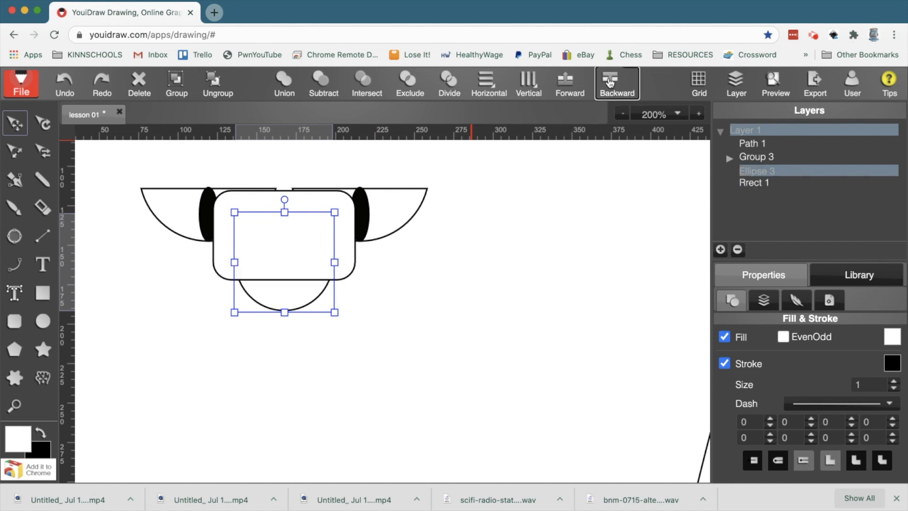
click(174, 217)
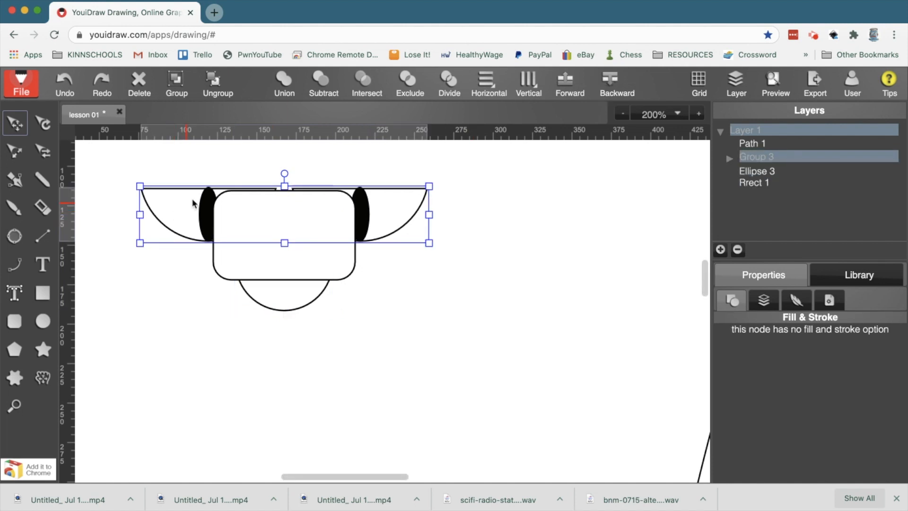
click(565, 83)
click(565, 83)
- Group the eyes, muzzle and circle, and move the grouped face slightly up and to the left
mouse_move(115, 162)
mouse_down()
mouse_move(354, 284)
mouse_move(387, 348)
mouse_up()
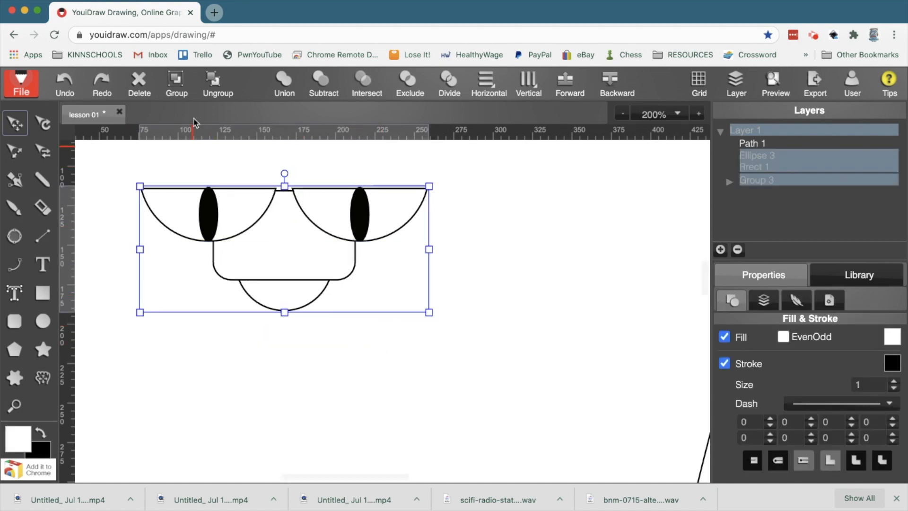
click(173, 88)
drag(205, 230, 190, 209)
click(235, 356)
- Draw a five-sided convex polygon about 0.4 inch across in the empty area below the face
click(16, 351)
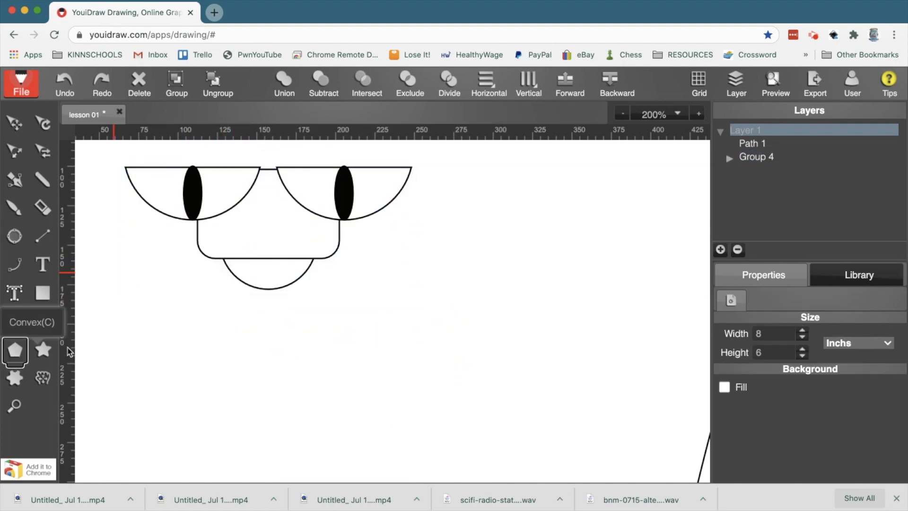
drag(196, 334, 255, 381)
key(m)
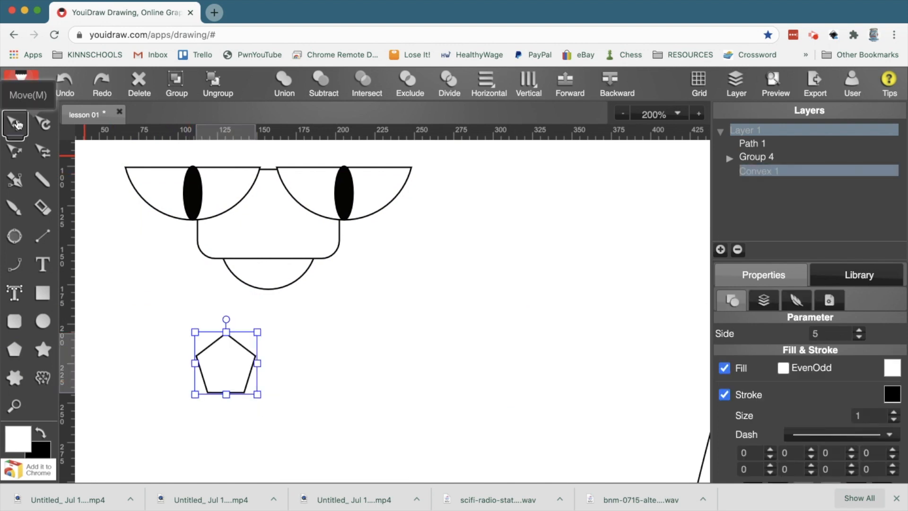
- Turn the pentagon upside down with a rotation of -180 and place it between the eyes as the nose
drag(226, 319, 195, 404)
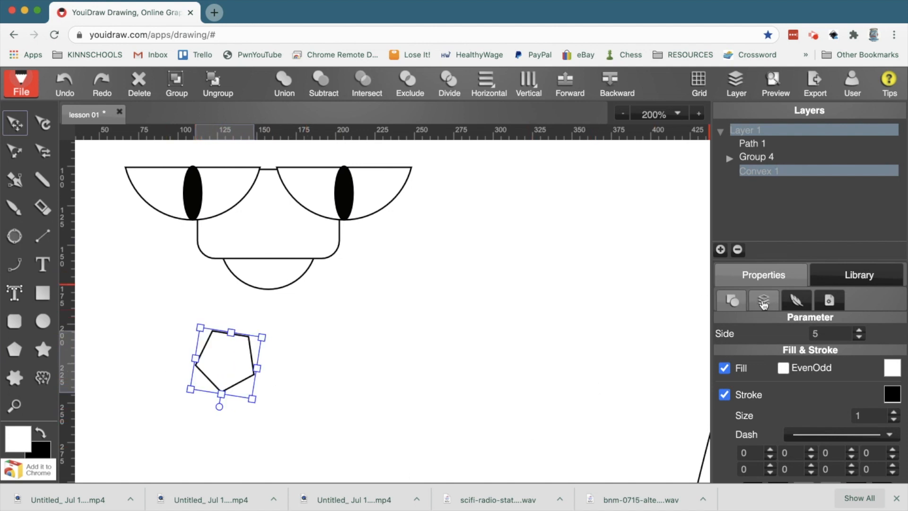
click(762, 300)
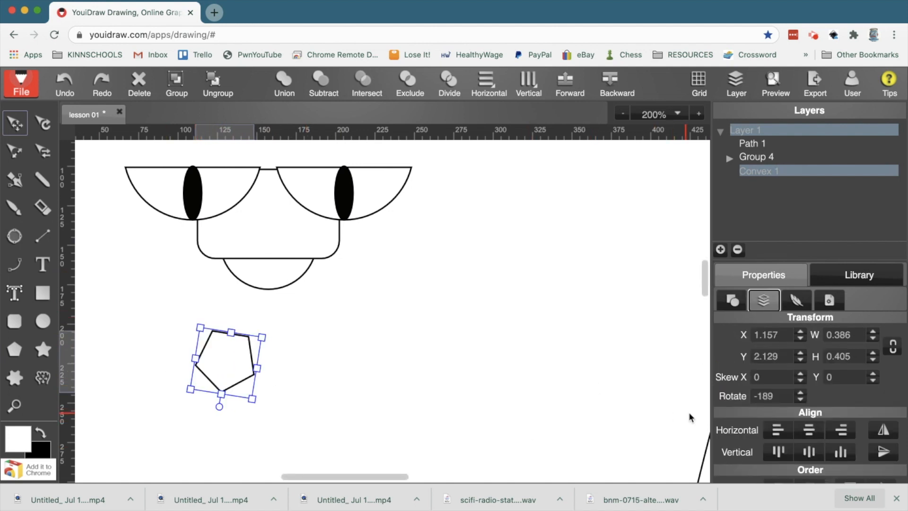
click(779, 396)
key(BackSpace)
text(0)
key(Return)
drag(215, 362, 258, 211)
- Fill the pentagon nose with near-black solid colour 070707
click(731, 299)
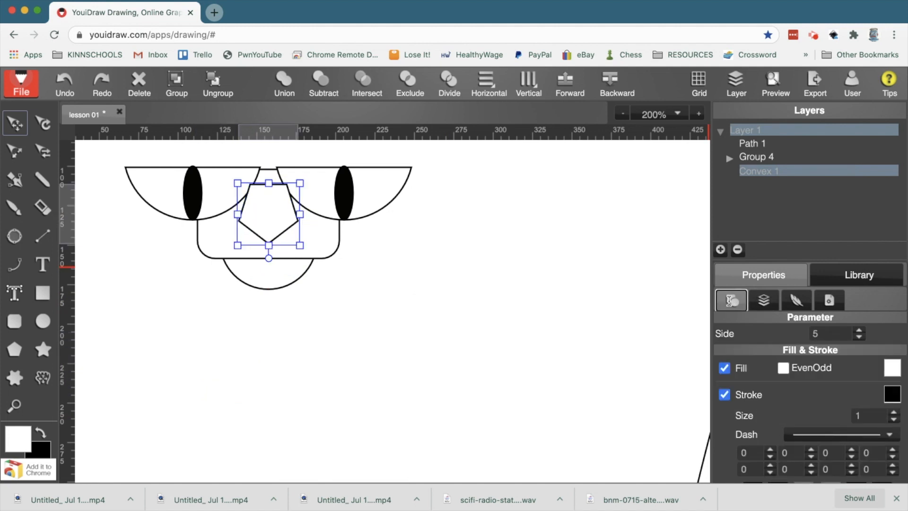
click(892, 367)
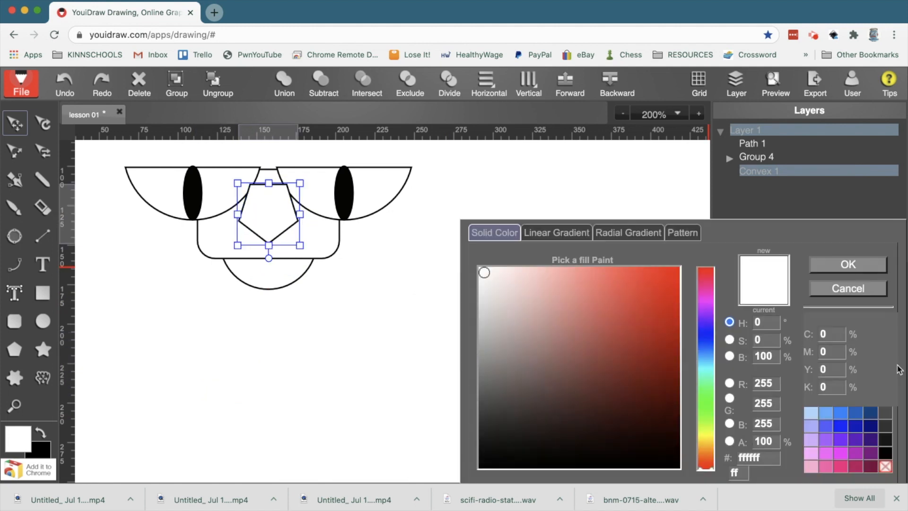
click(483, 461)
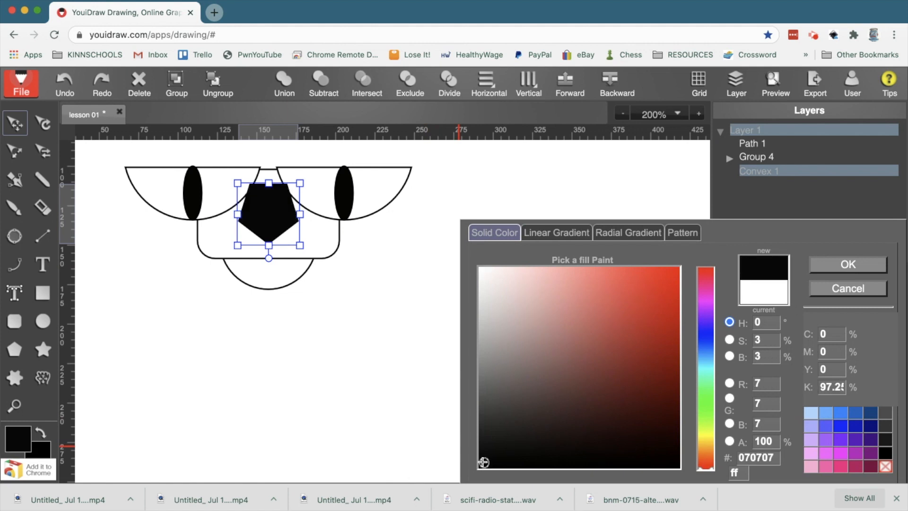
click(835, 265)
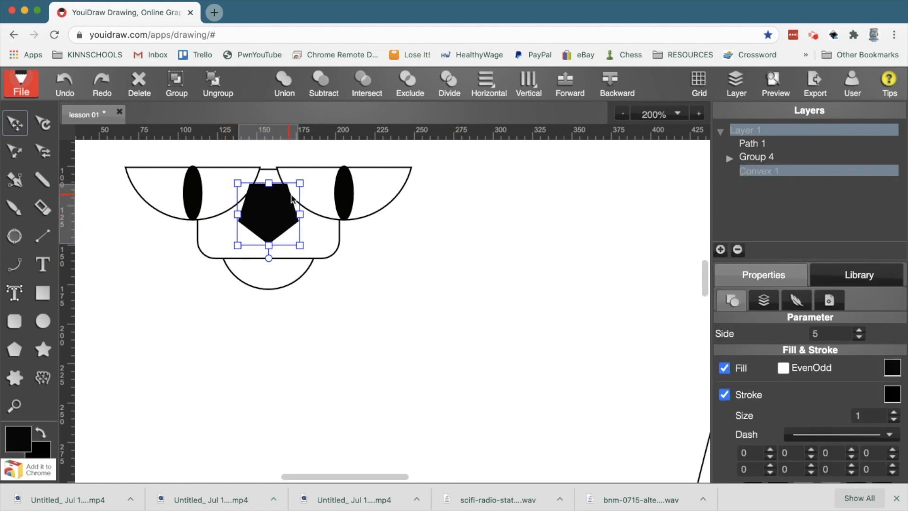
- Ungroup the face so the eyes, muzzle and circle are separate objects
click(212, 271)
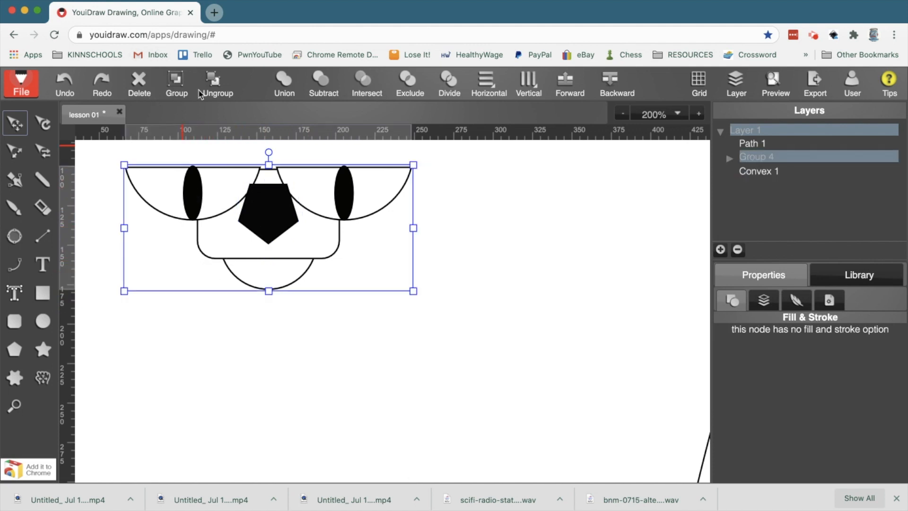
click(215, 77)
click(174, 296)
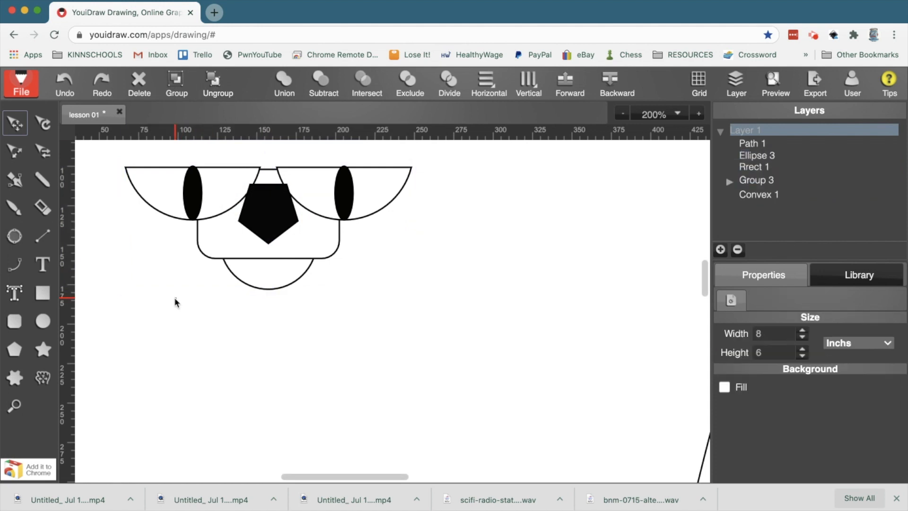
- Send the pentagon nose one level backward, behind the pair of eyes
click(167, 217)
click(210, 248)
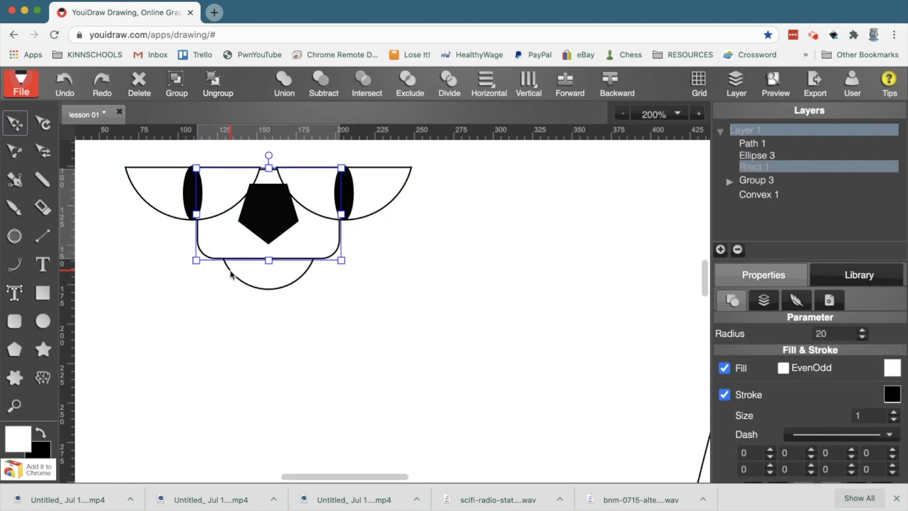
click(264, 217)
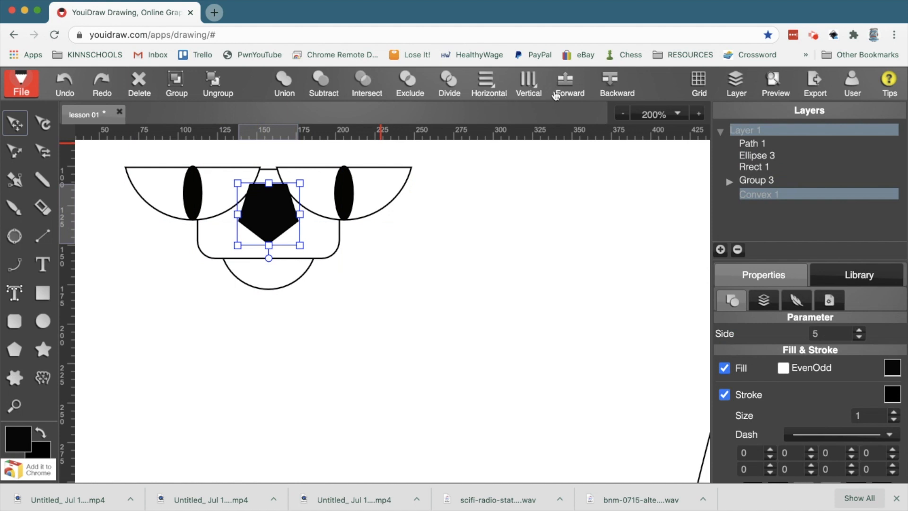
click(612, 85)
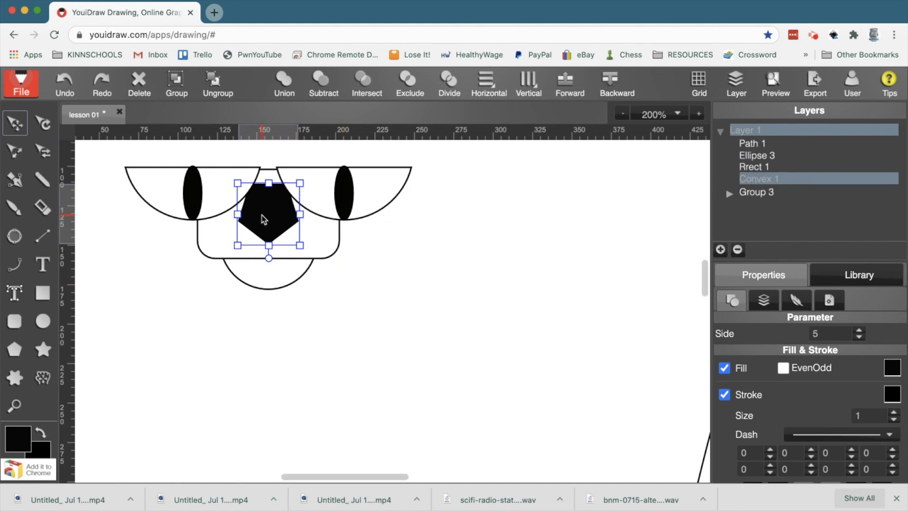
- Nudge the pentagon nose upward until its flat top lines up with the eyes' upper edges
key(Up)
key(Up)
key(Up)
key(Up)
key(Up)
key(Up)
key(Up)
key(Up)
key(Up)
key(Up)
key(Up)
key(Up)
key(Up)
key(Up)
key(Up)
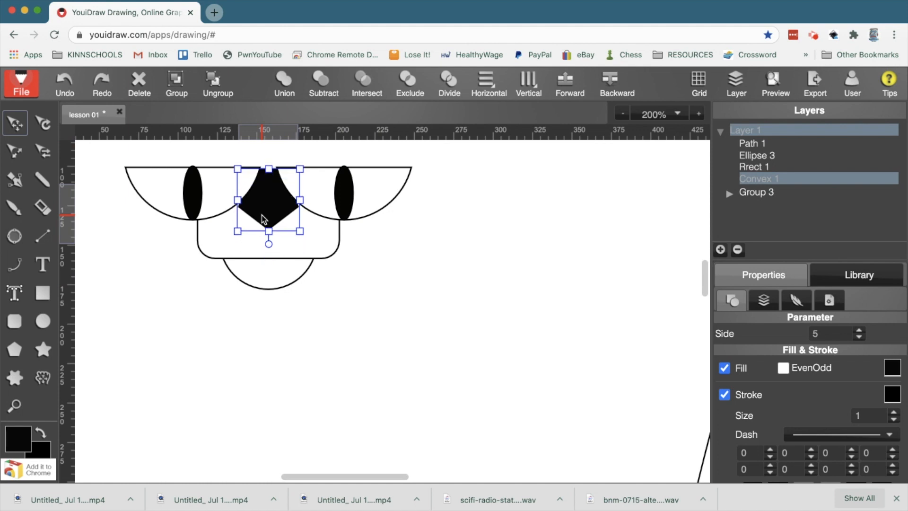
- Shorten the rounded muzzle from its lower edge and raise the mouth circle to sit just beneath it
click(270, 255)
drag(268, 258, 267, 245)
drag(262, 283, 262, 273)
- Group the eyes, nose, muzzle and mouth and move the group aside, leaving empty space on its left
click(138, 245)
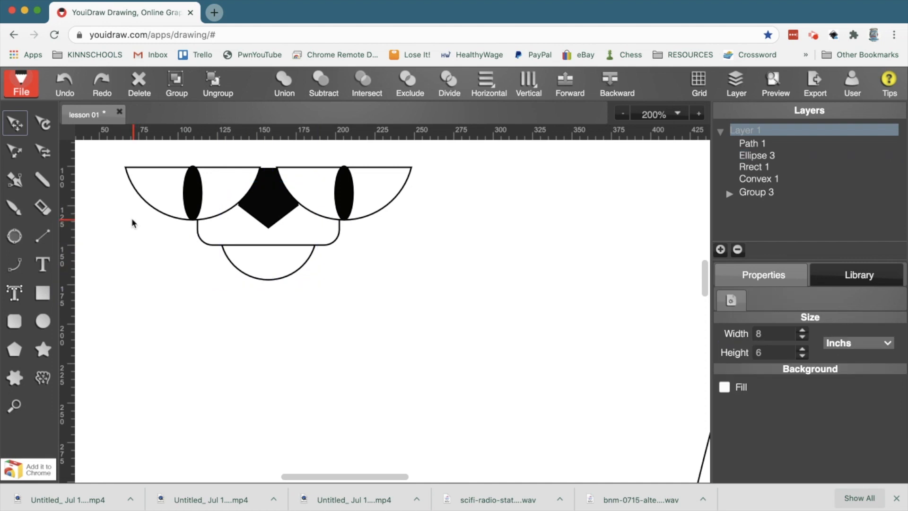
drag(122, 200, 310, 284)
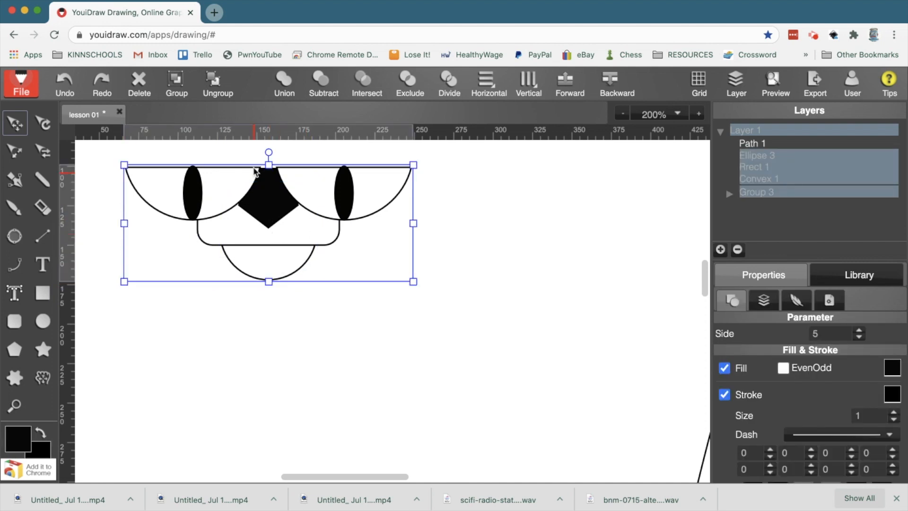
click(176, 83)
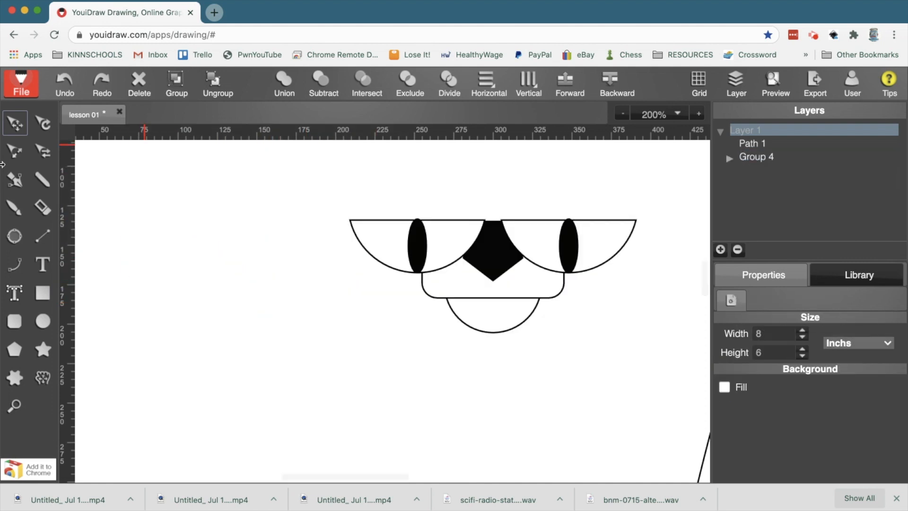
- Draw a long horizontal whisker line left of the face and duplicate it twice
click(42, 236)
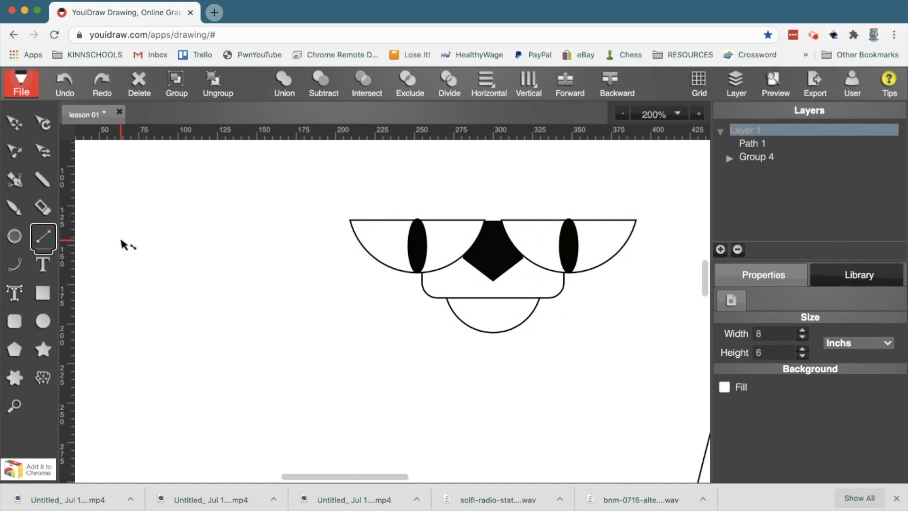
mouse_move(89, 242)
mouse_down()
mouse_move(356, 244)
mouse_move(325, 278)
mouse_move(283, 154)
mouse_move(177, 292)
mouse_move(300, 243)
mouse_move(369, 289)
mouse_move(283, 258)
mouse_move(353, 258)
mouse_up()
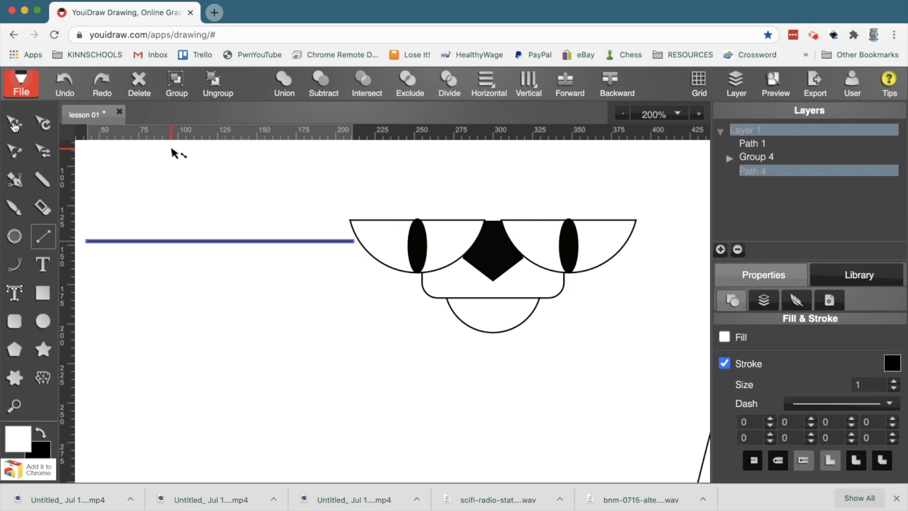
click(14, 124)
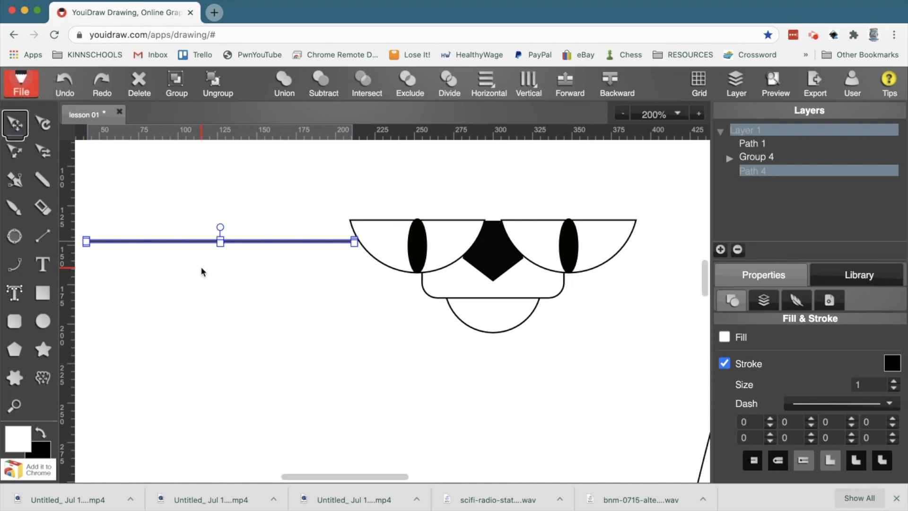
key(super+d)
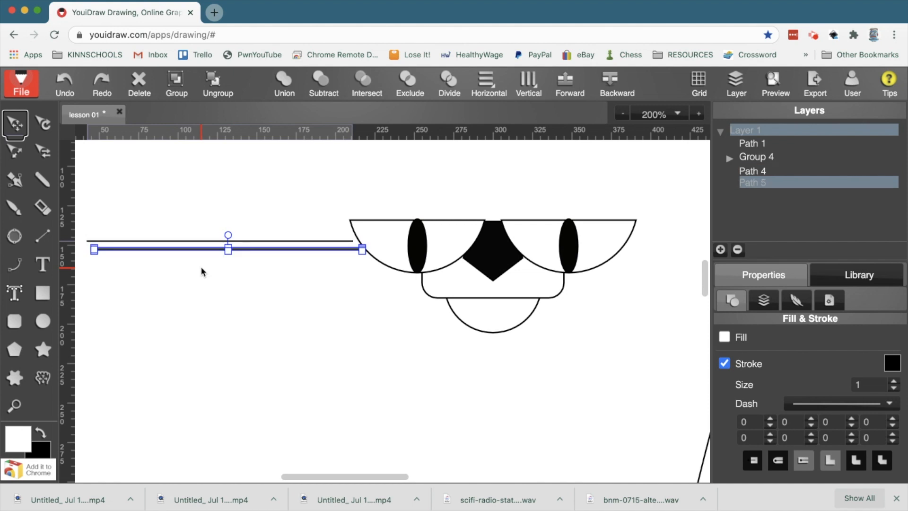
key(super+d)
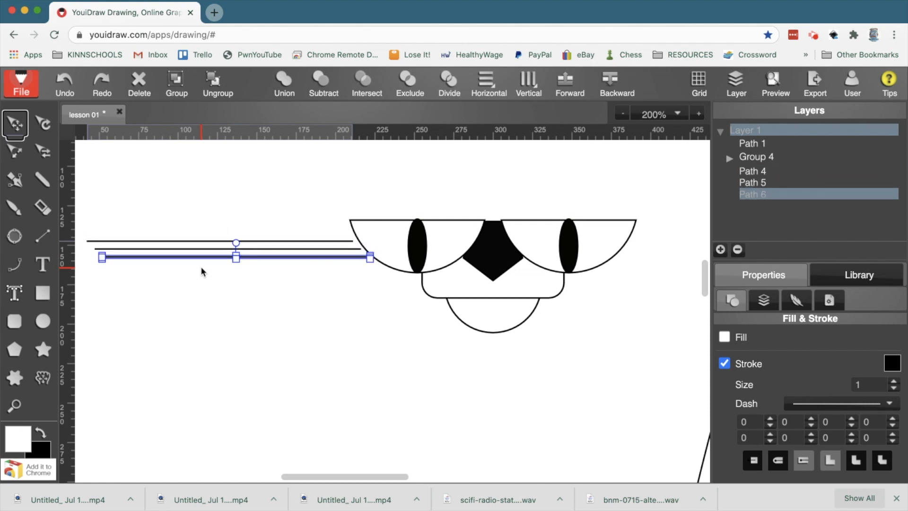
click(202, 273)
- Rotate the upper and lower whisker lines slightly in opposite directions so all three converge toward the face
click(185, 241)
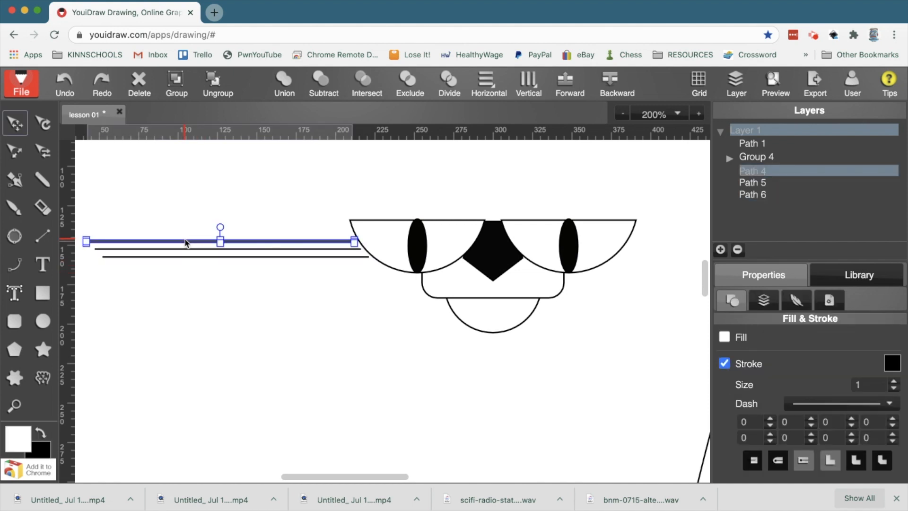
drag(222, 226, 223, 227)
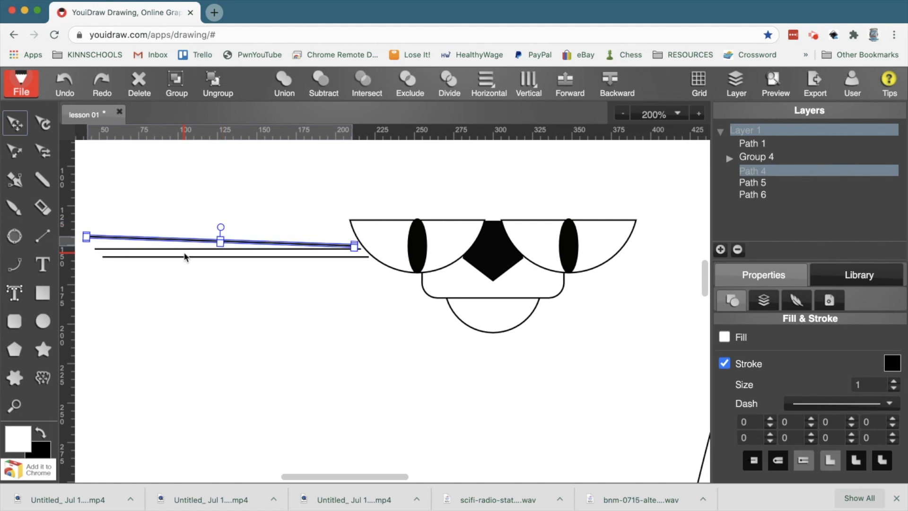
click(187, 257)
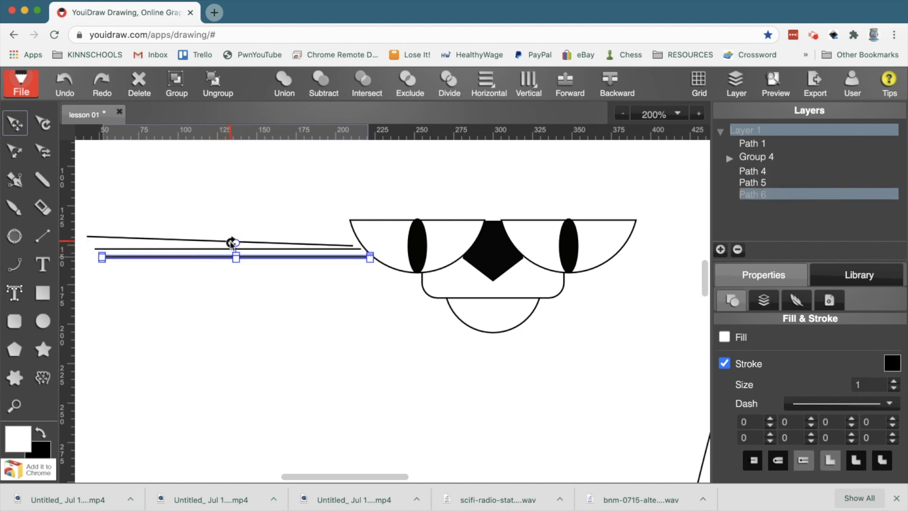
drag(235, 242, 234, 243)
- Group the three whisker lines and place a copy of the group below the original
click(11, 124)
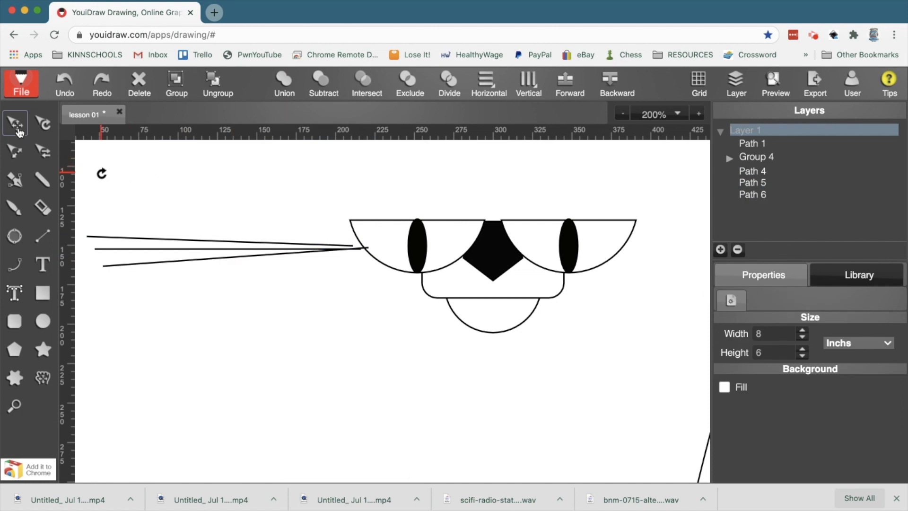
drag(108, 171, 224, 330)
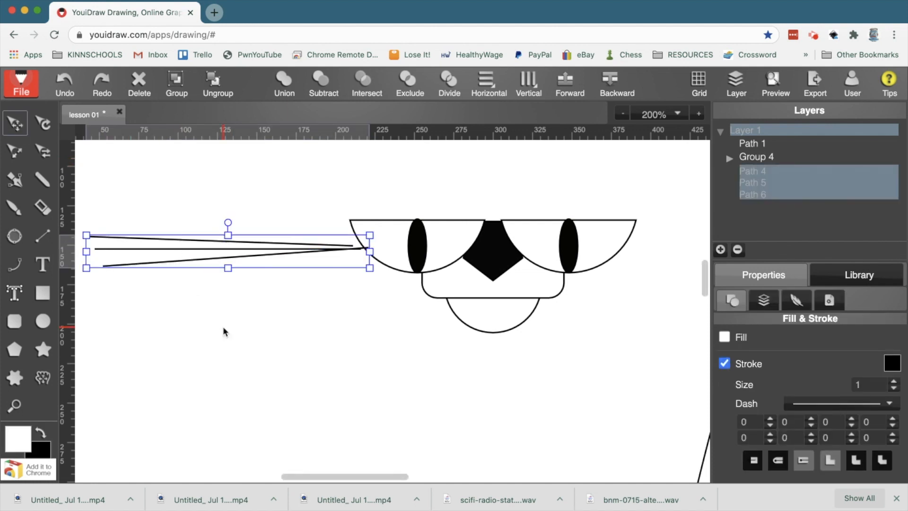
click(177, 81)
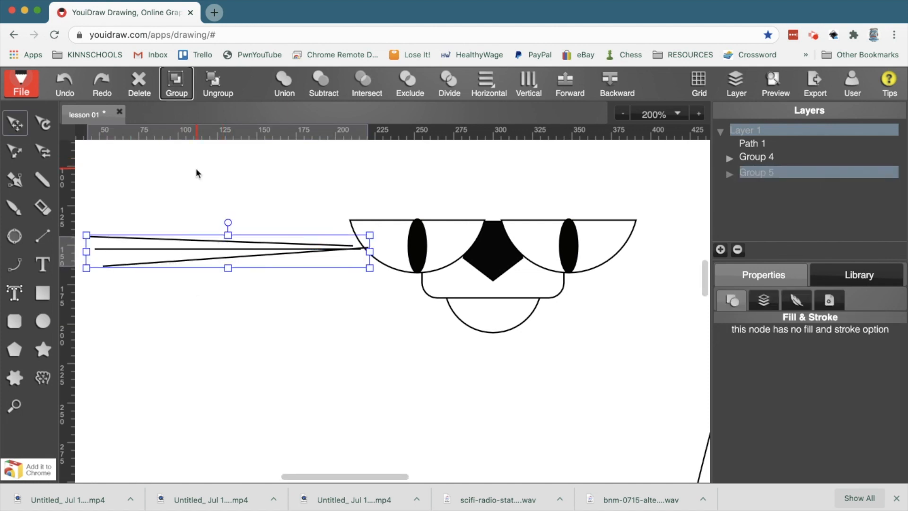
key(super+c)
key(super+v)
drag(189, 250, 189, 327)
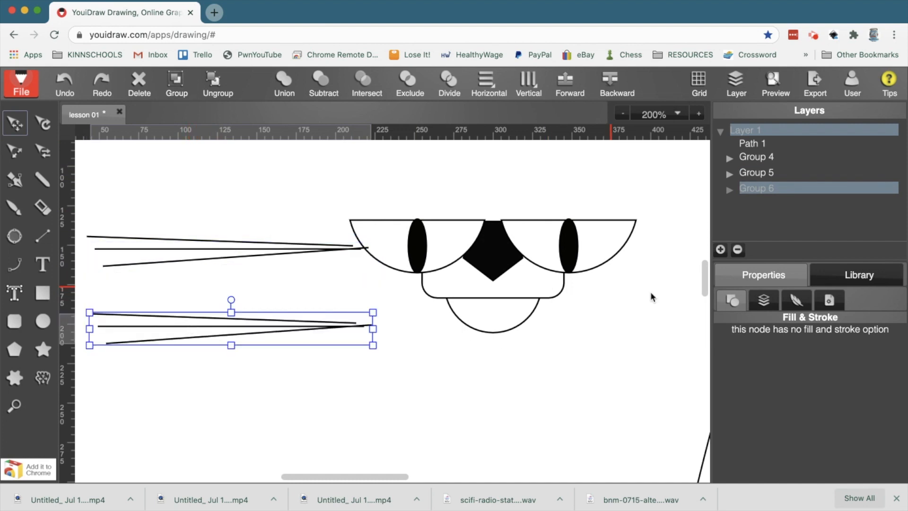
- Flip the copied whisker group horizontally and move it up close beneath the original
click(763, 300)
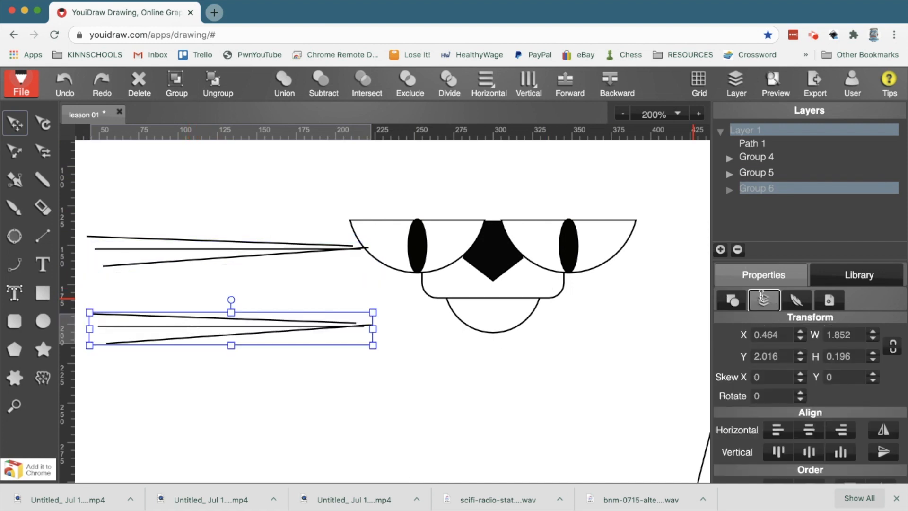
click(884, 433)
drag(250, 340, 251, 294)
click(257, 336)
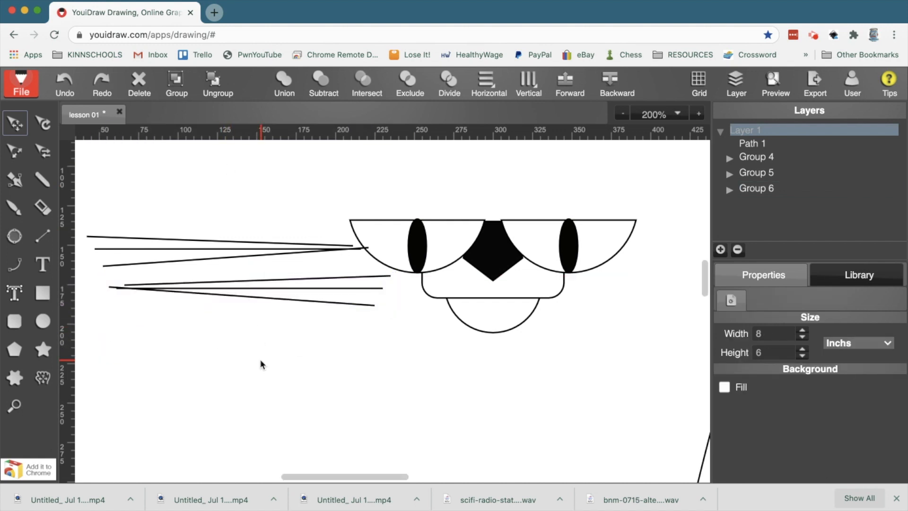
- Place the flipped whiskers on the muzzle's right side and the original whiskers on its left side
scroll(260, 359, right, 5)
click(139, 307)
drag(138, 307, 534, 300)
drag(148, 266, 261, 290)
- Group the face together with both sets of whiskers
drag(202, 168, 505, 382)
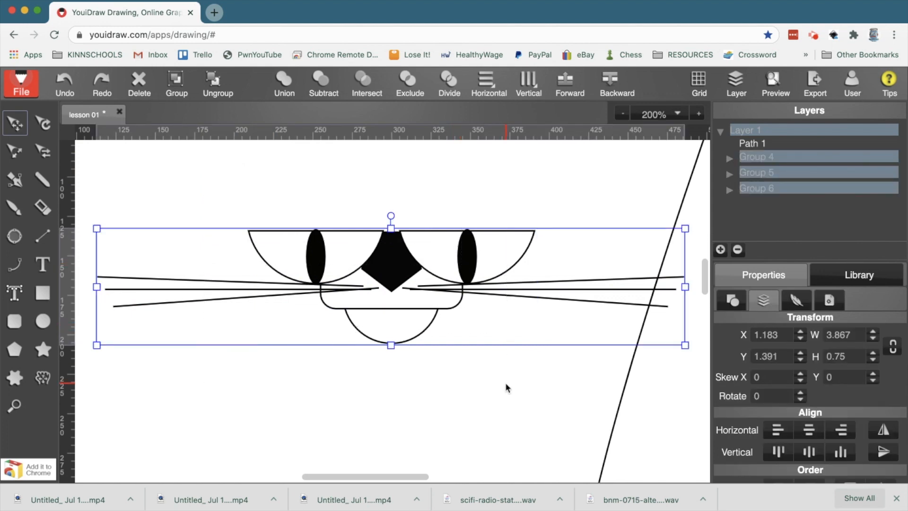
click(182, 83)
click(384, 333)
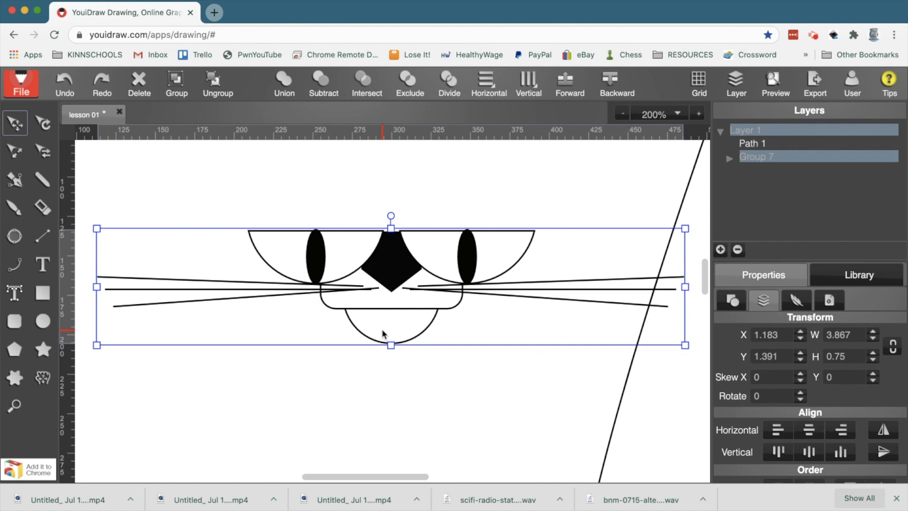
double_click(378, 330)
shift+click(334, 304)
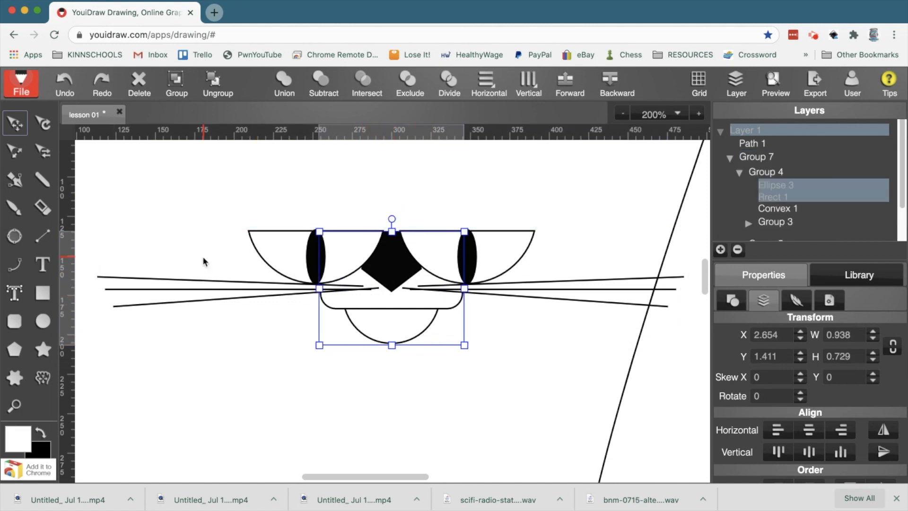
click(262, 368)
drag(300, 253, 203, 217)
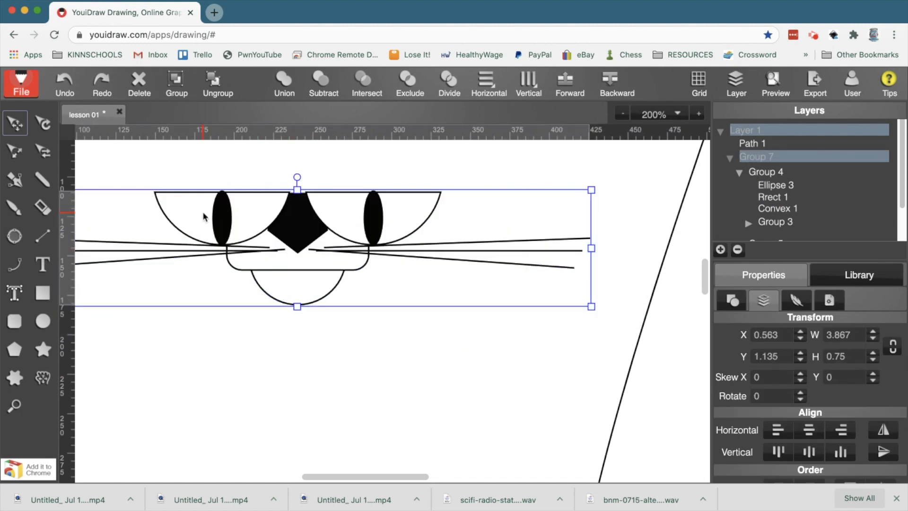
- Fill the mouth circle and the rounded muzzle inside the group with a solid mid-grey
click(240, 347)
click(296, 298)
double_click(296, 296)
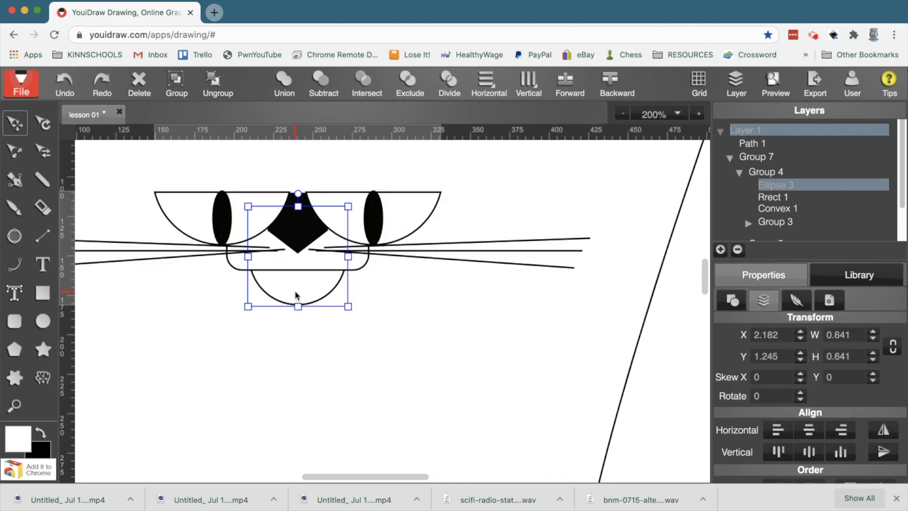
click(231, 259)
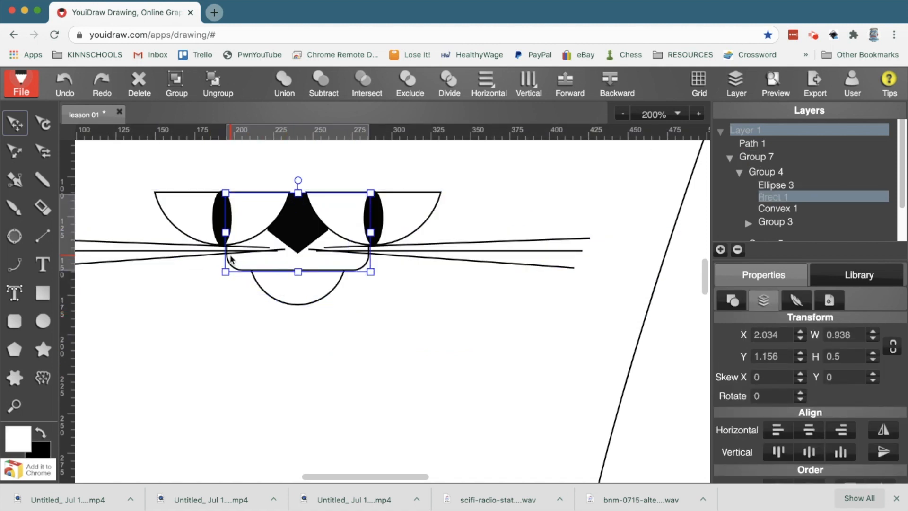
shift+click(280, 291)
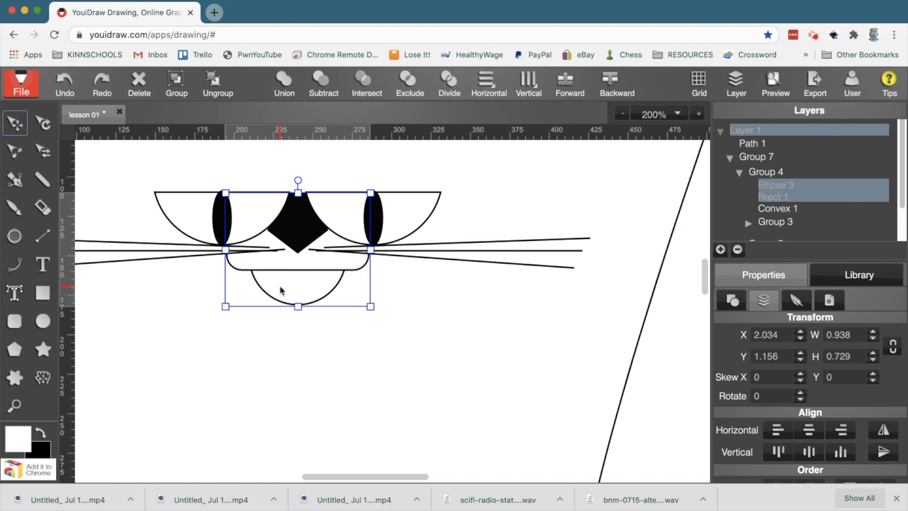
click(730, 300)
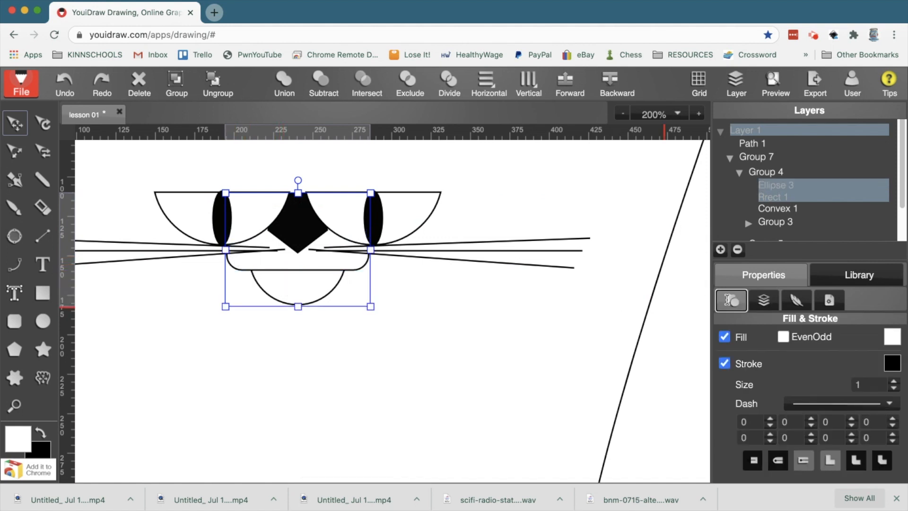
click(897, 338)
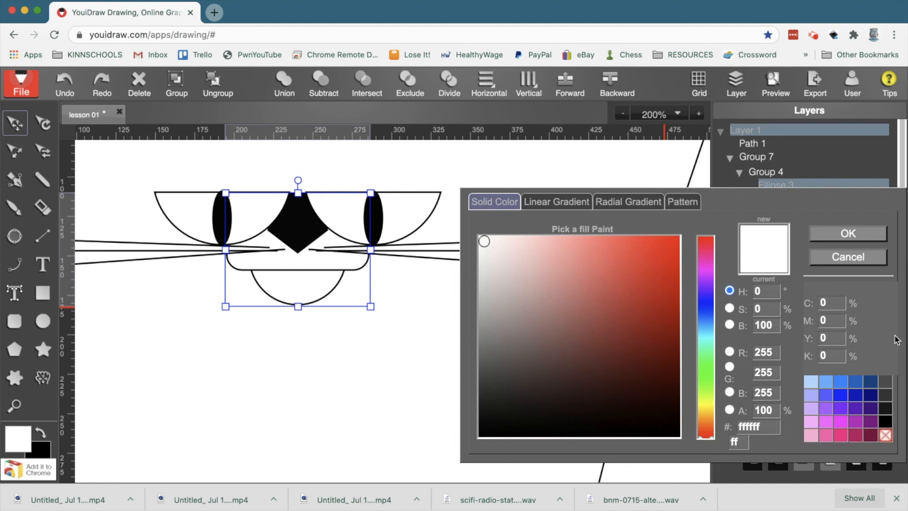
click(481, 306)
click(813, 233)
click(284, 368)
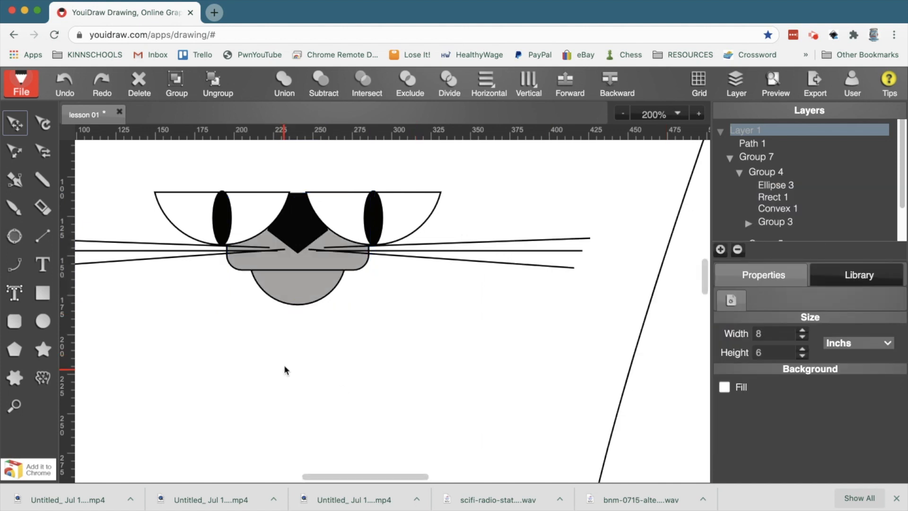
- Move the whole face group onto the cat outline's head and scale it down to fit below the ears
click(622, 113)
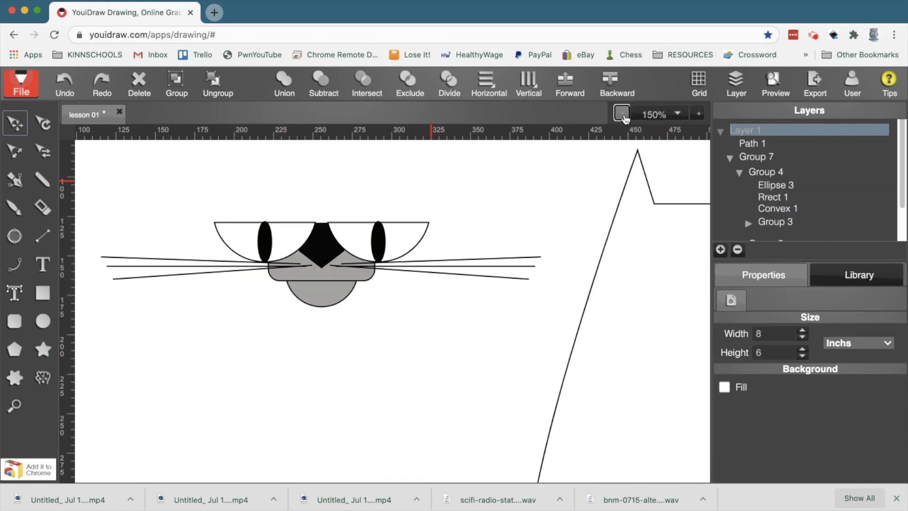
click(622, 113)
drag(327, 279, 516, 274)
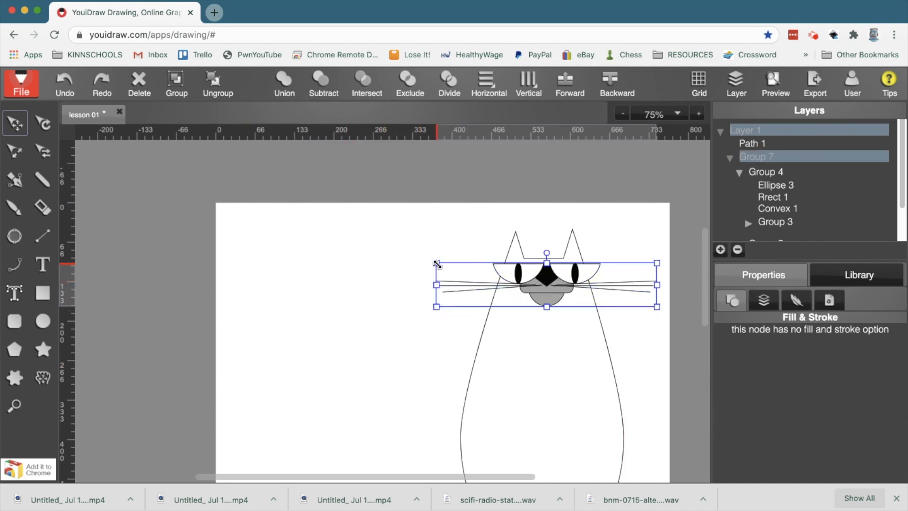
drag(436, 263, 486, 284)
drag(561, 289, 533, 286)
drag(458, 270, 476, 273)
click(381, 287)
click(534, 284)
drag(535, 284, 529, 282)
click(451, 286)
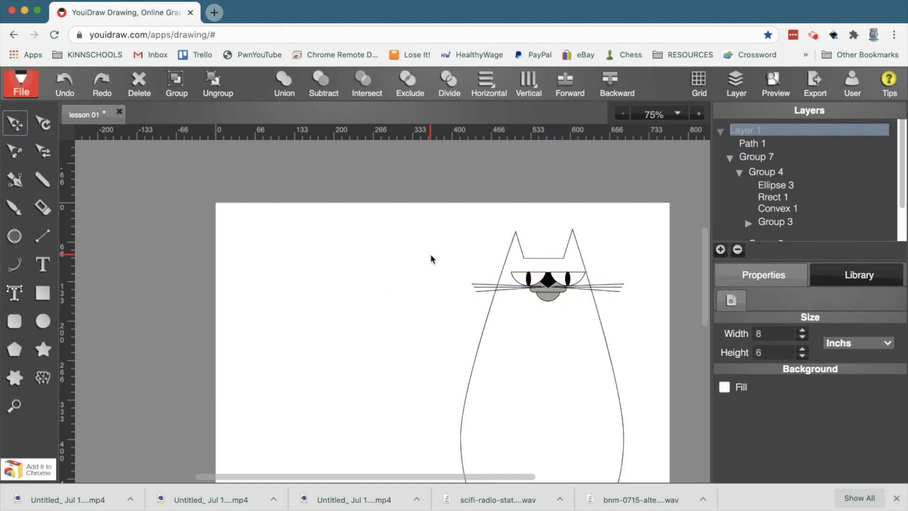
- Align the cat body and the face group to their horizontal centre
drag(428, 257, 561, 359)
click(491, 85)
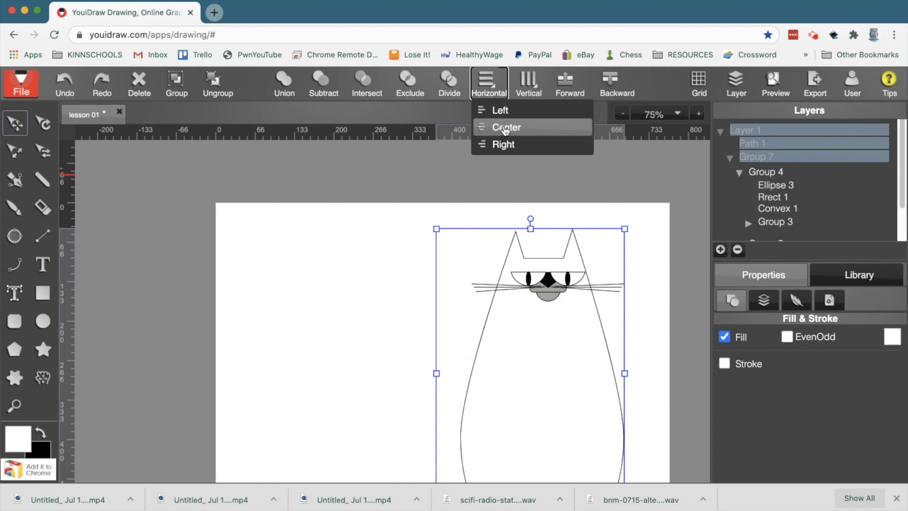
click(505, 128)
click(359, 261)
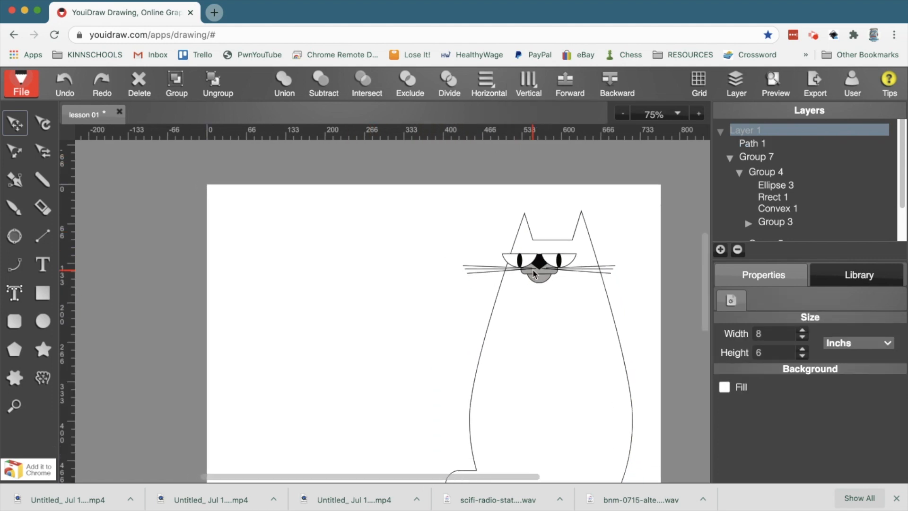
scroll(346, 301, down, 2)
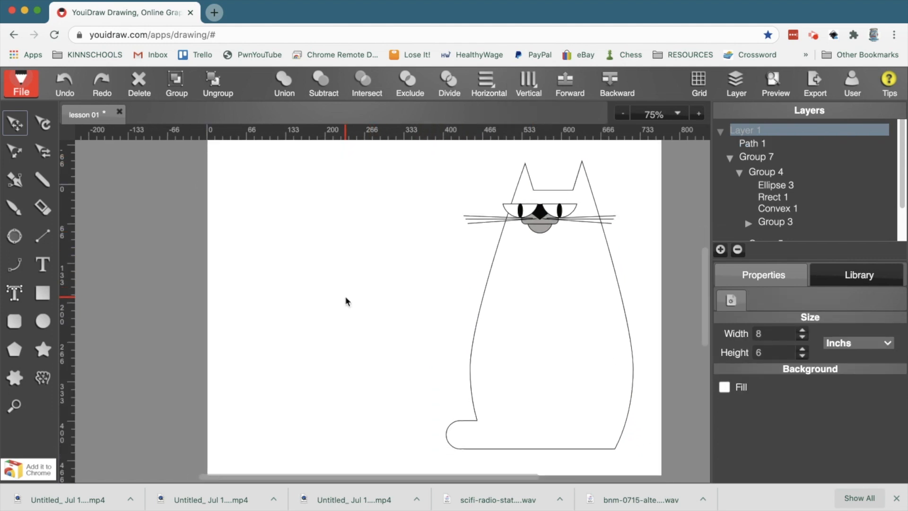